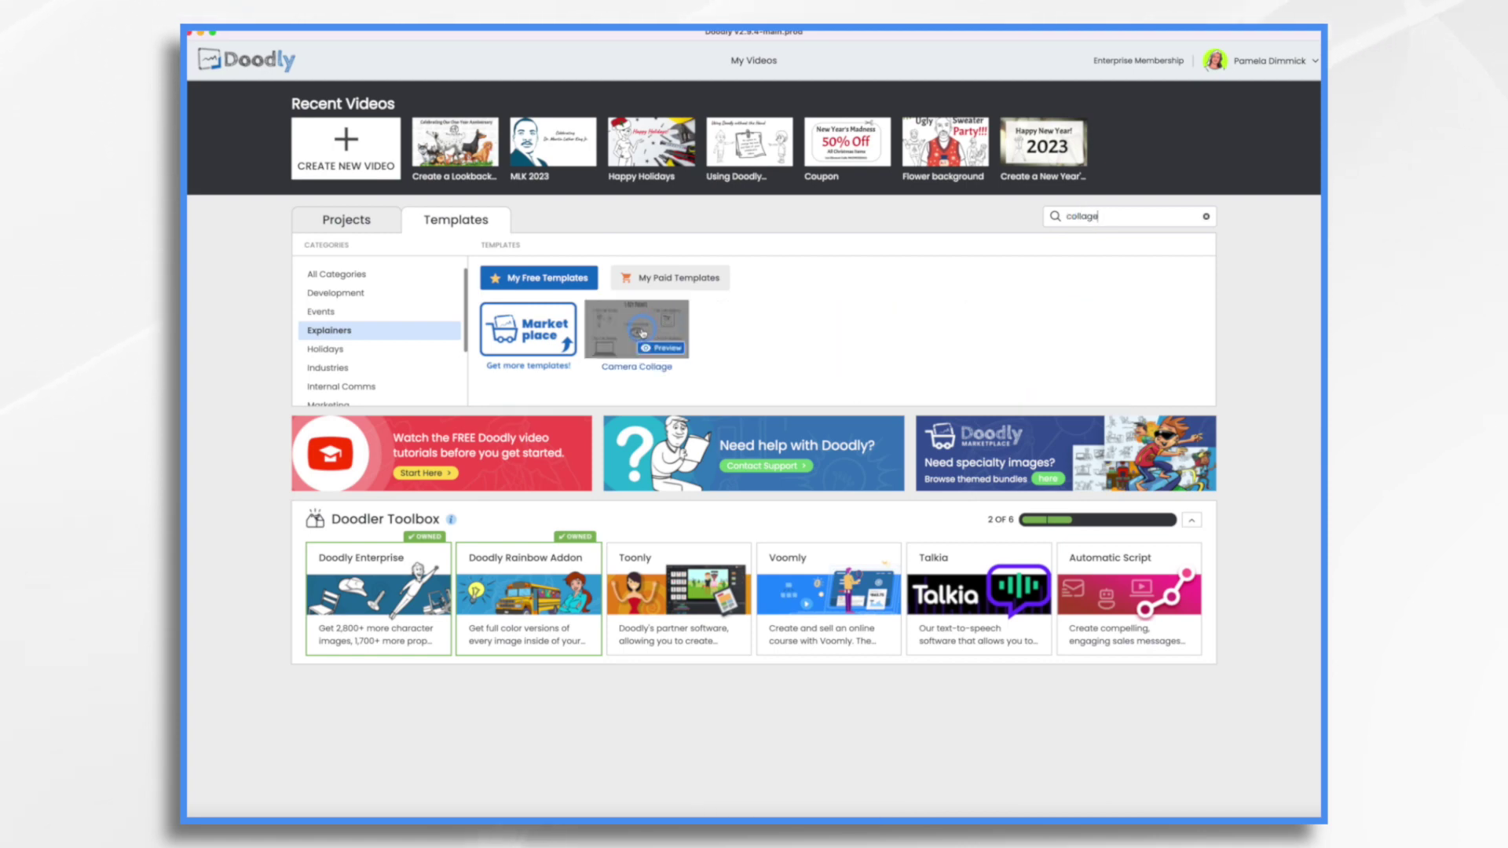
- Create a new video named 'Camera Collage - Demo' from the Camera Collage template
click(642, 333)
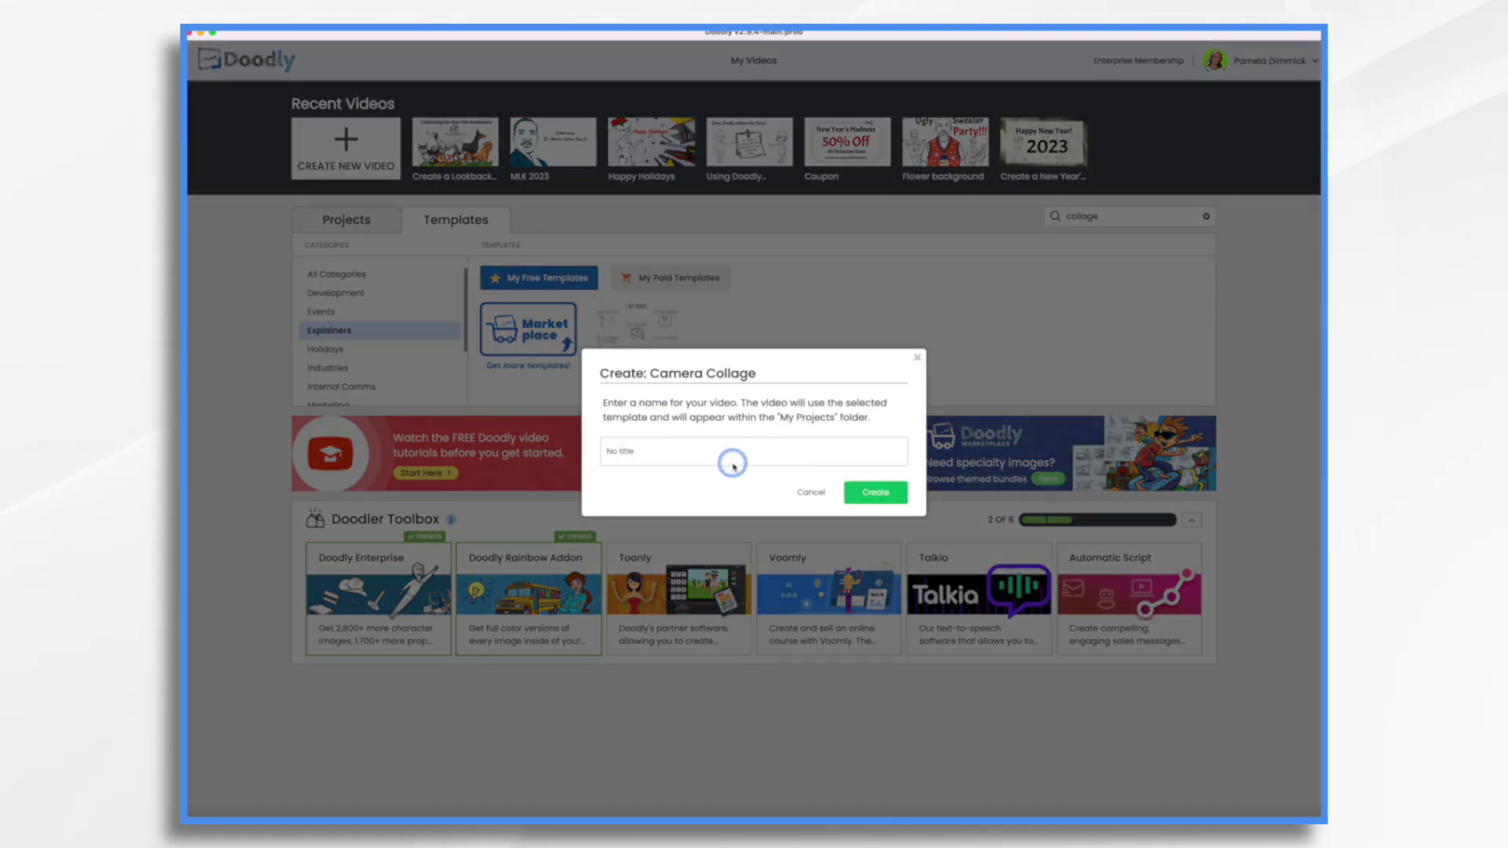
click(729, 457)
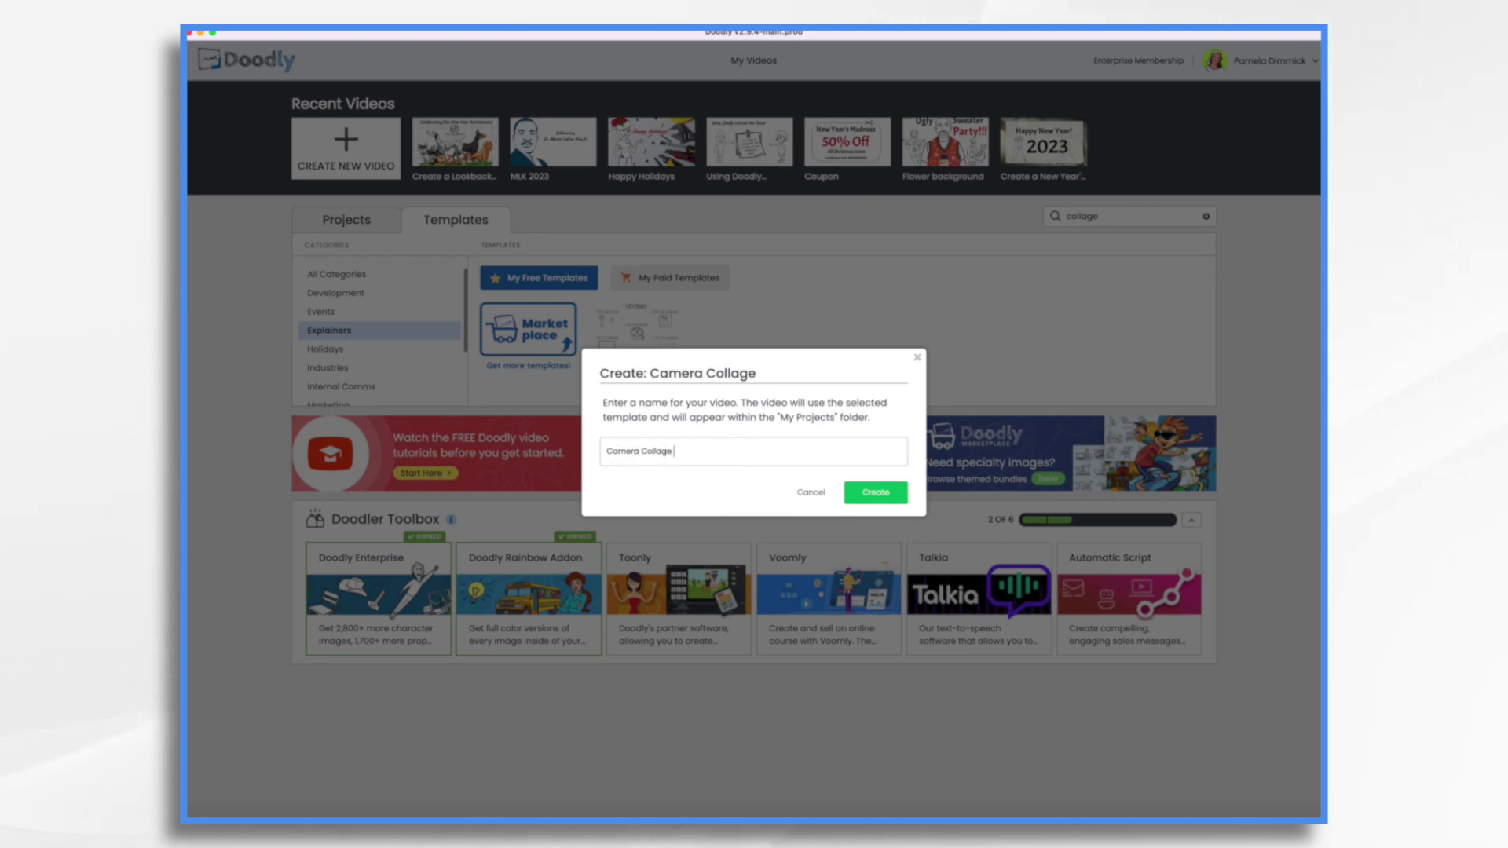
click(871, 492)
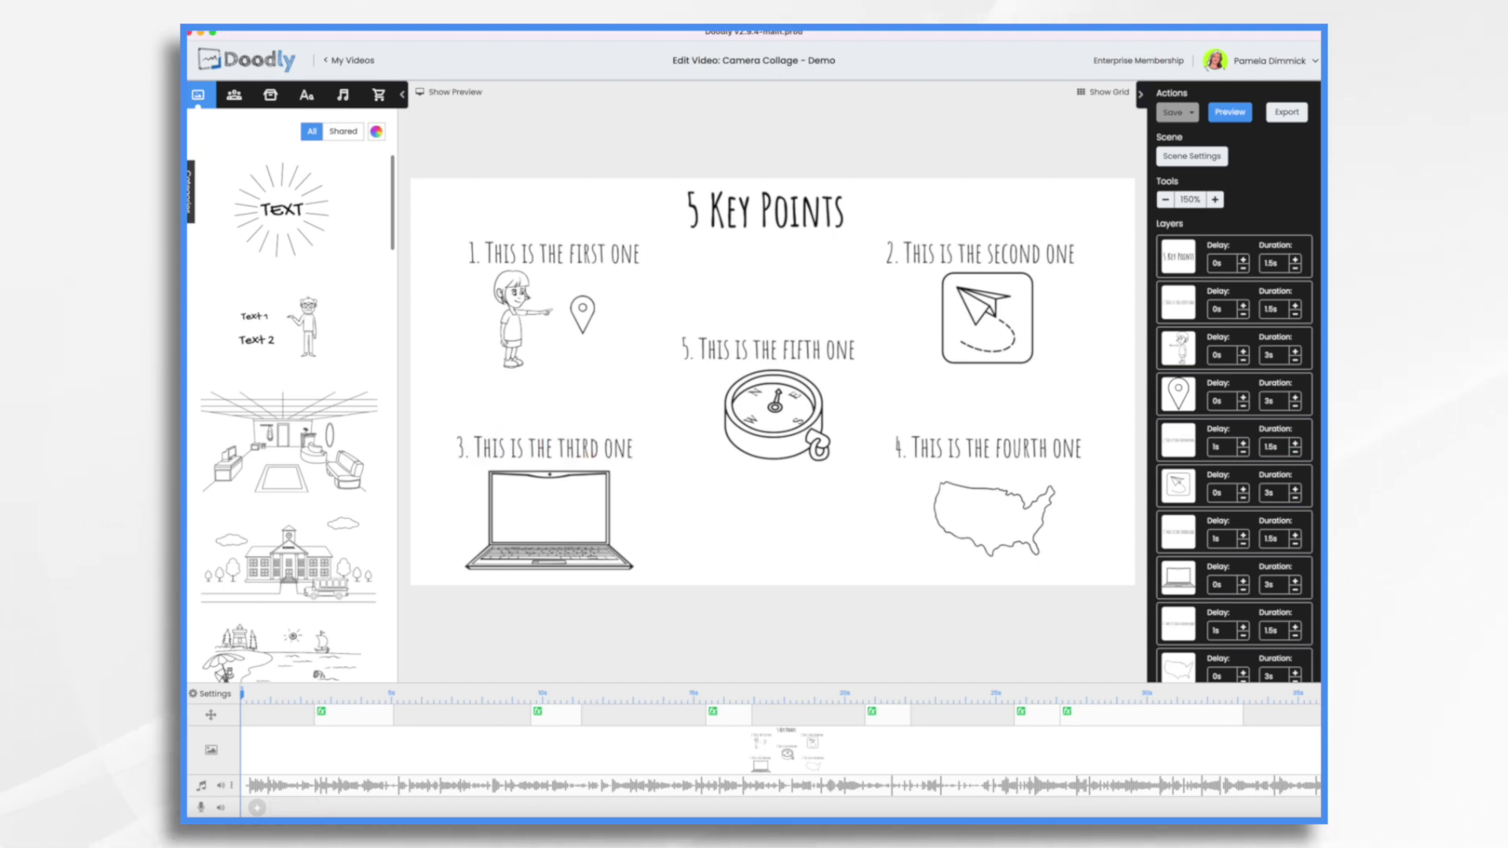
click(1229, 112)
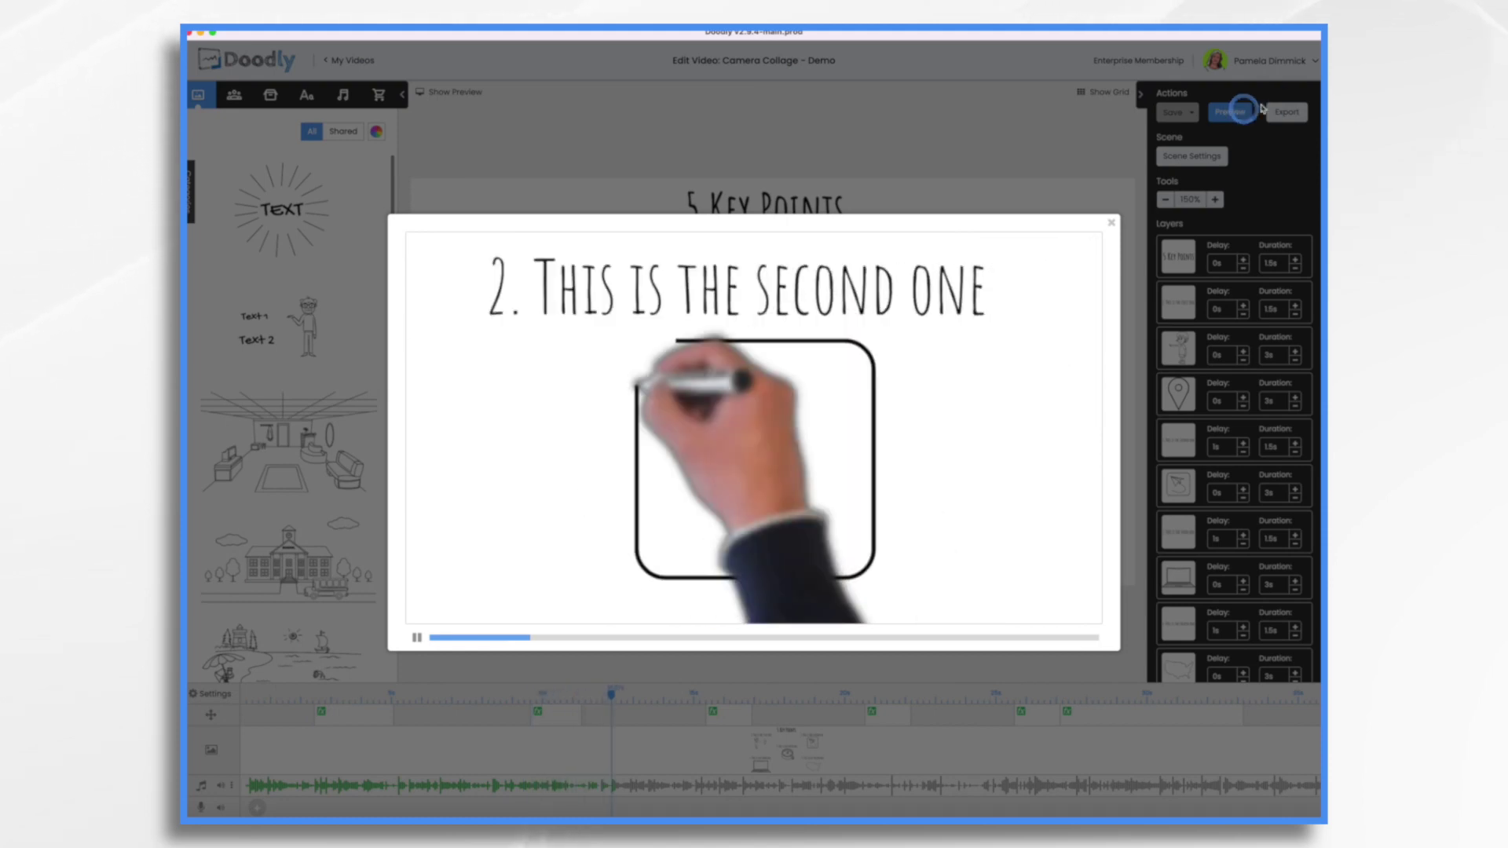
click(1111, 224)
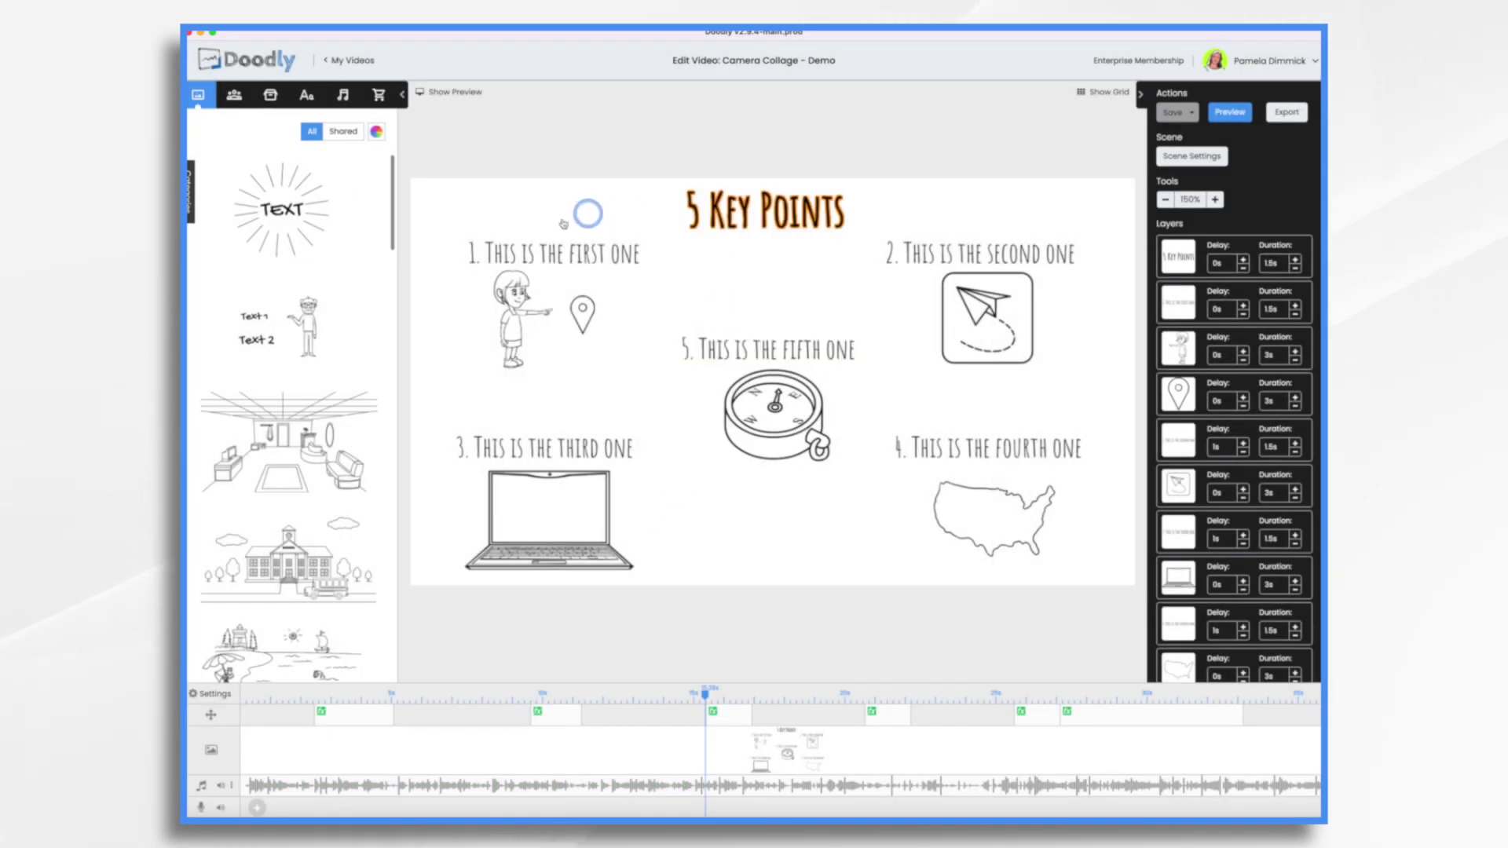
click(468, 251)
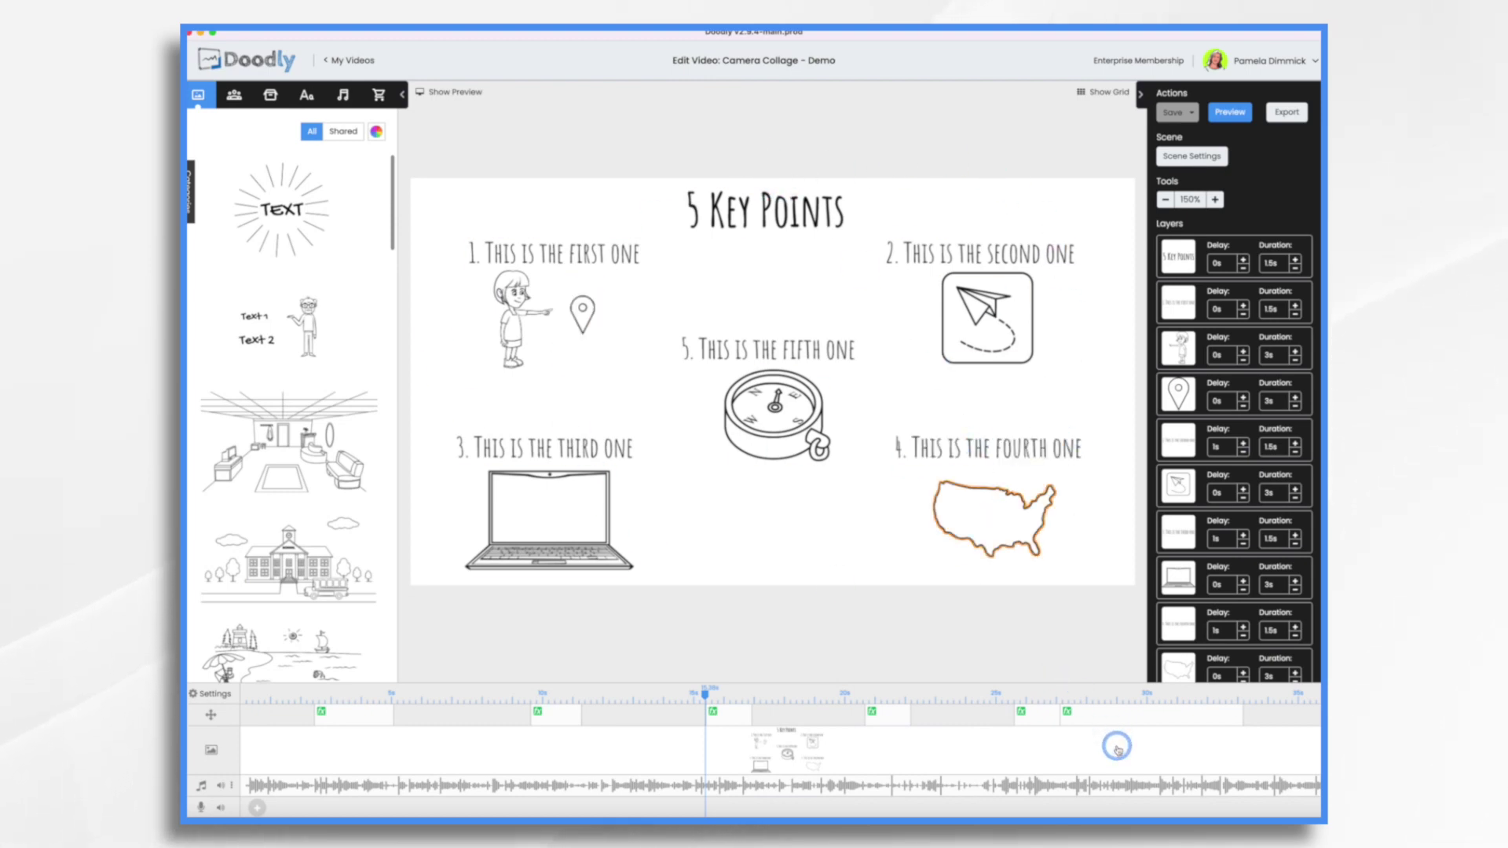
scroll(1117, 746, right, 10)
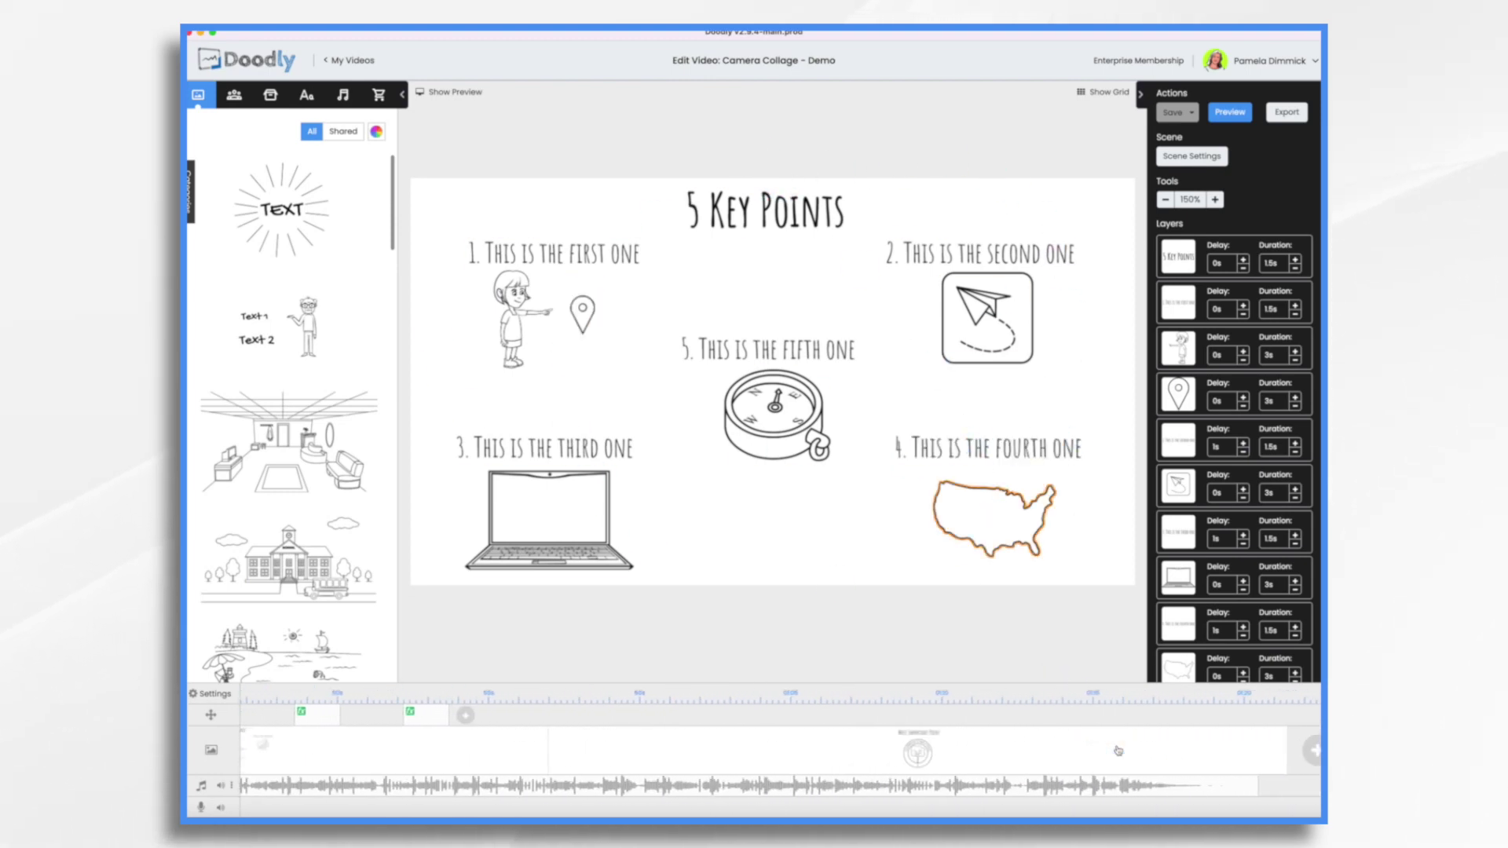
scroll(587, 761, left, 3)
click(543, 766)
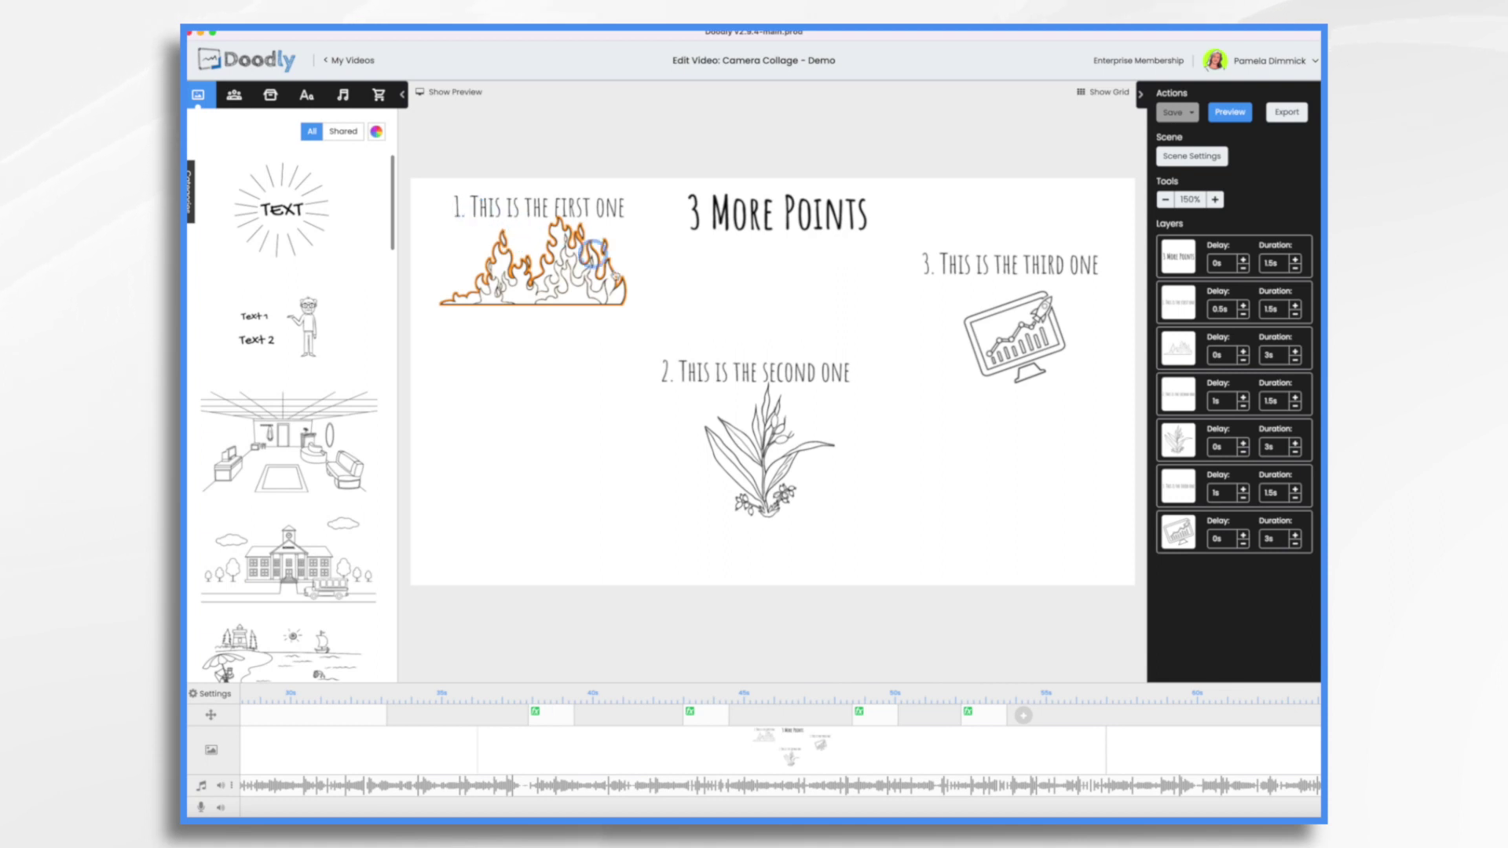
scroll(1108, 748, right, 10)
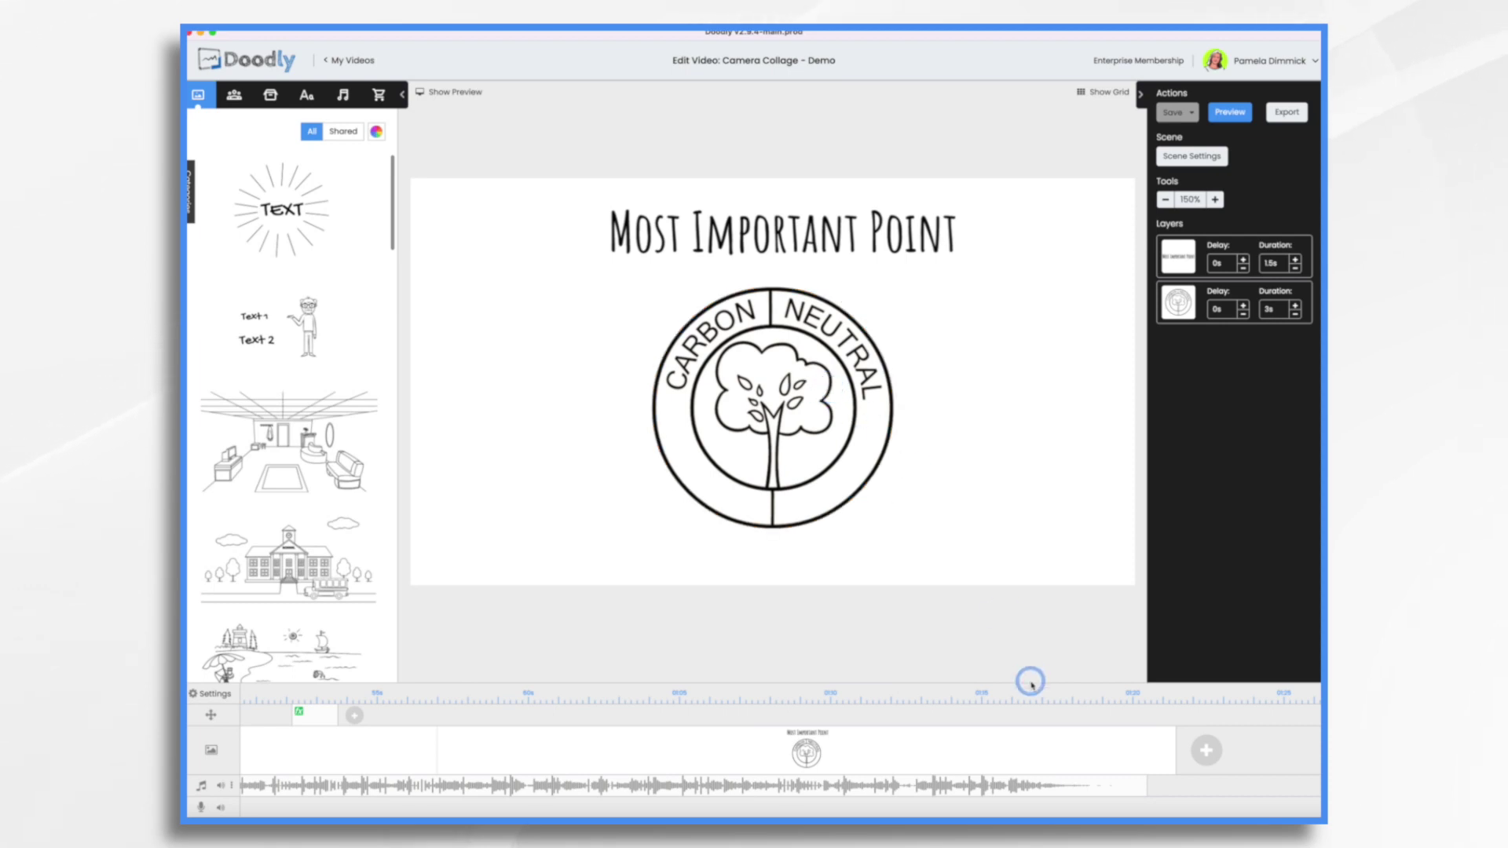
scroll(640, 777, down, 5)
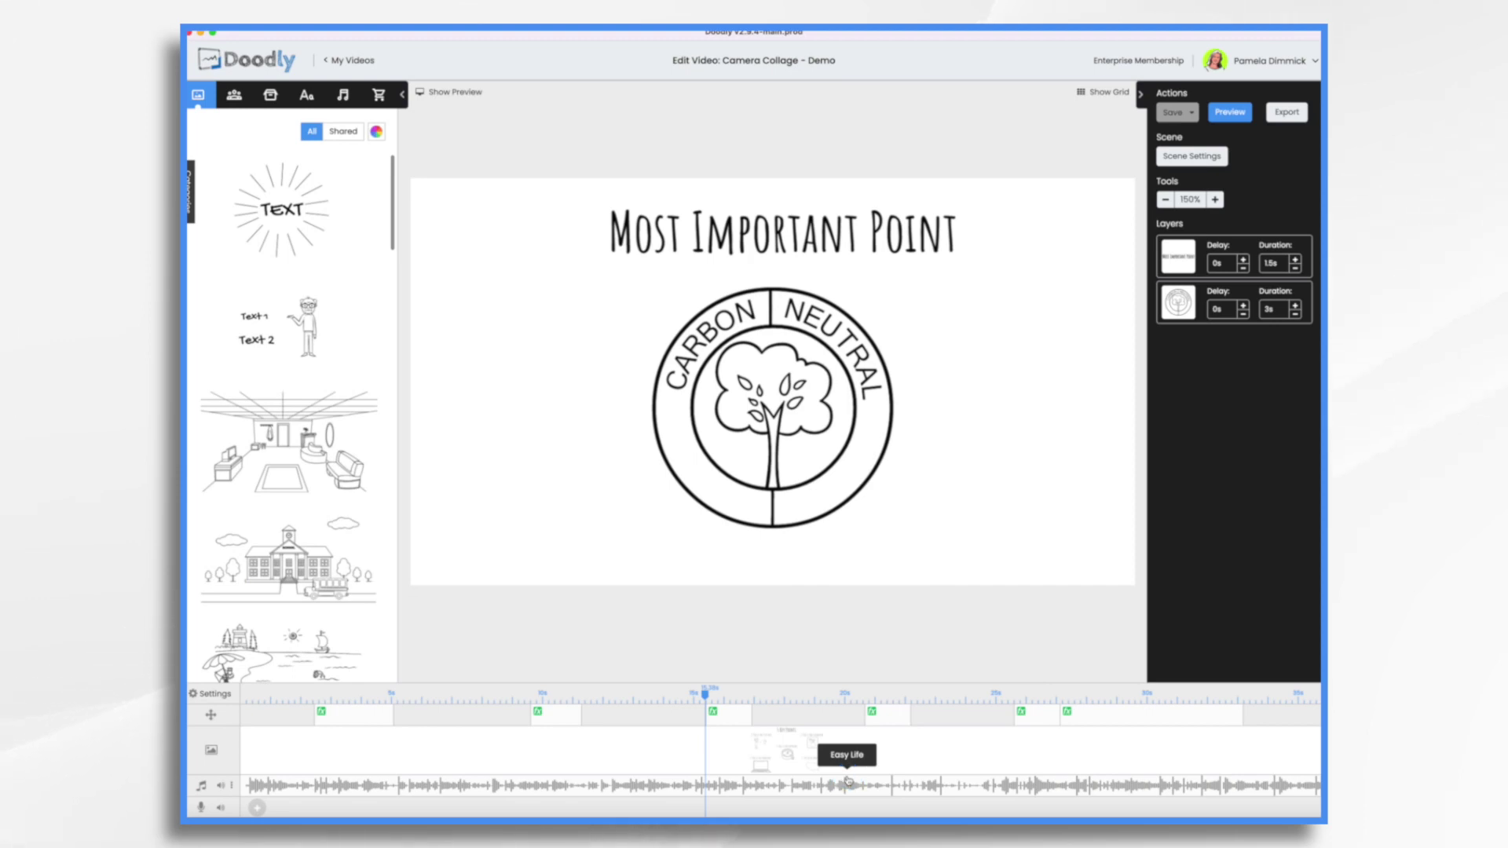
click(630, 743)
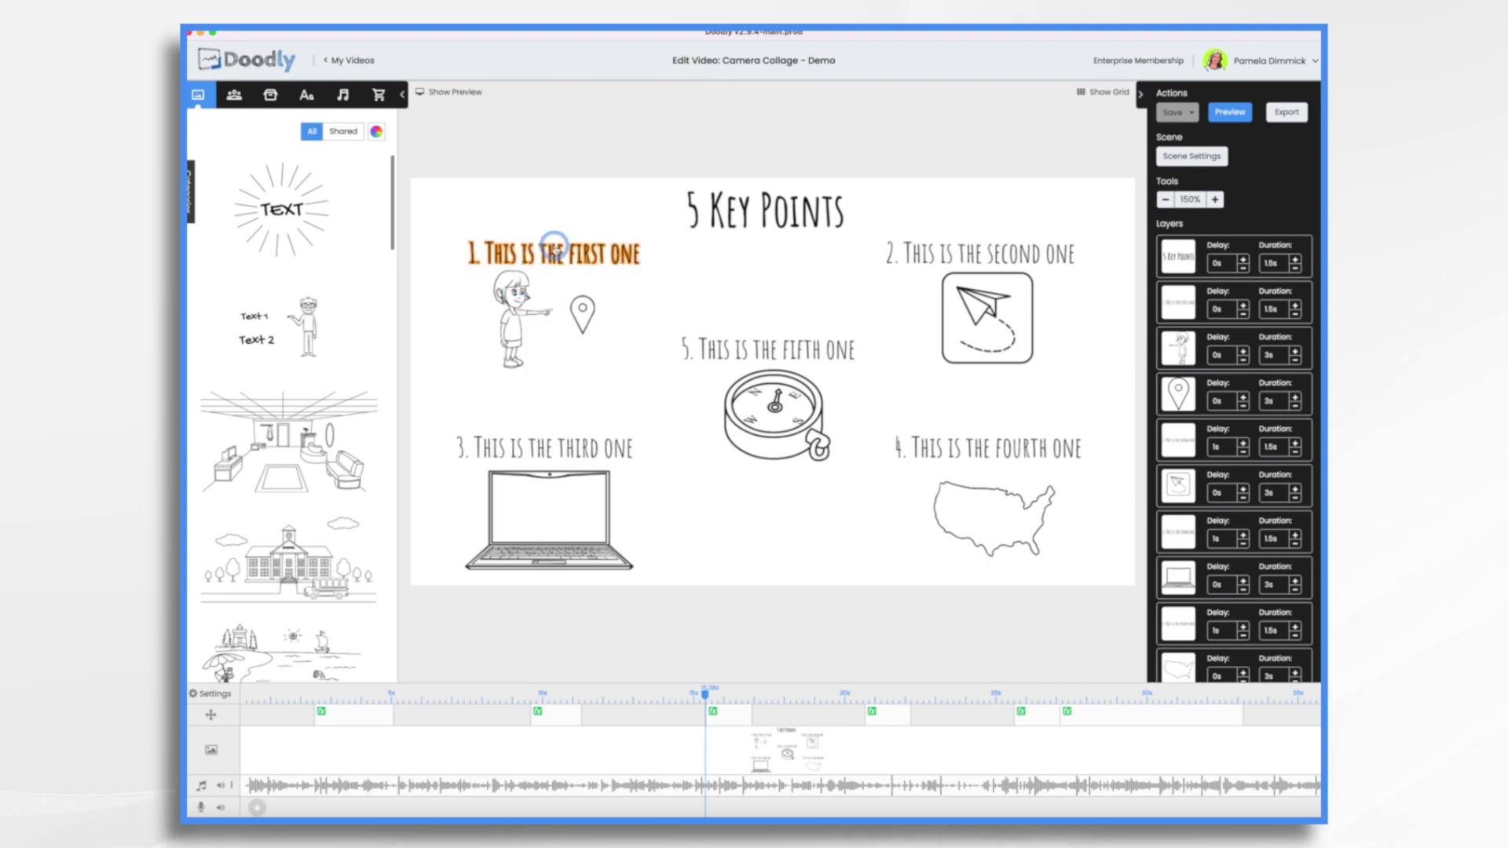
- Move playback to an early point on the timeline and show the side-by-side preview
click(559, 253)
click(783, 210)
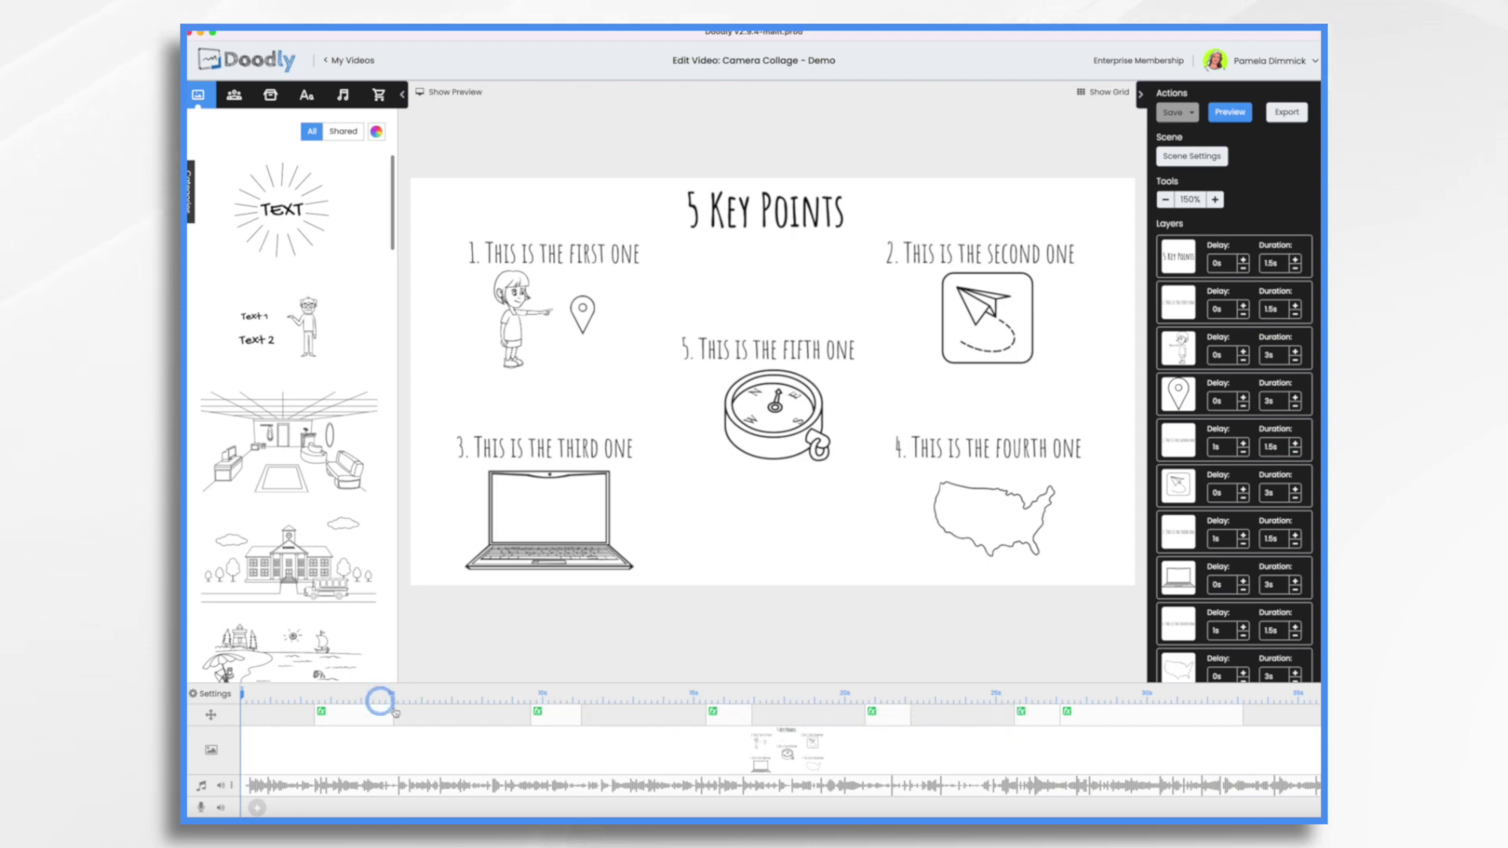
click(506, 696)
click(466, 92)
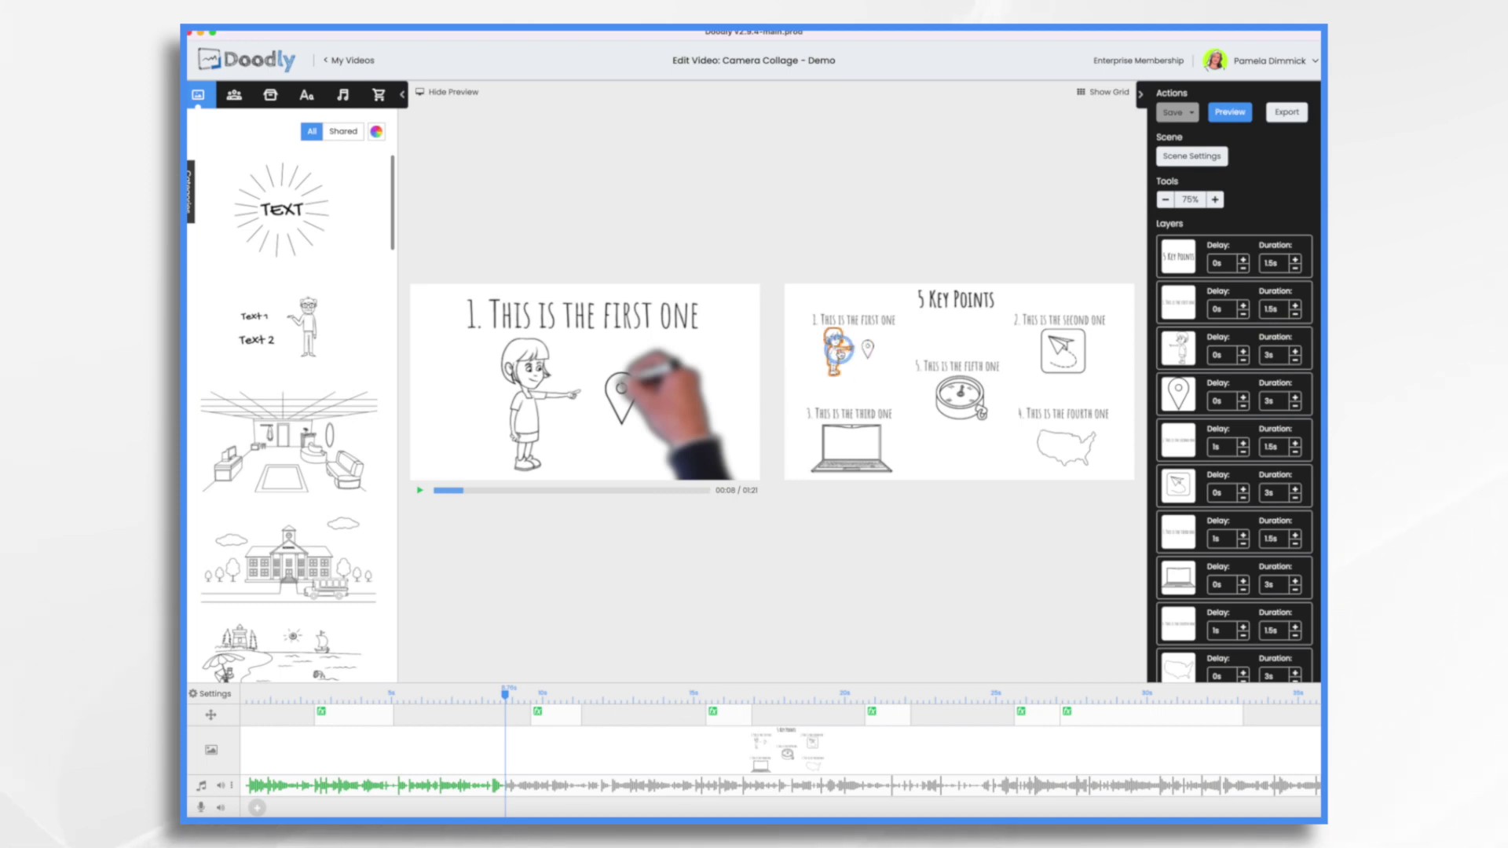
- Set the pointing character's draw duration to 10s and play the preview to check the timing
click(839, 350)
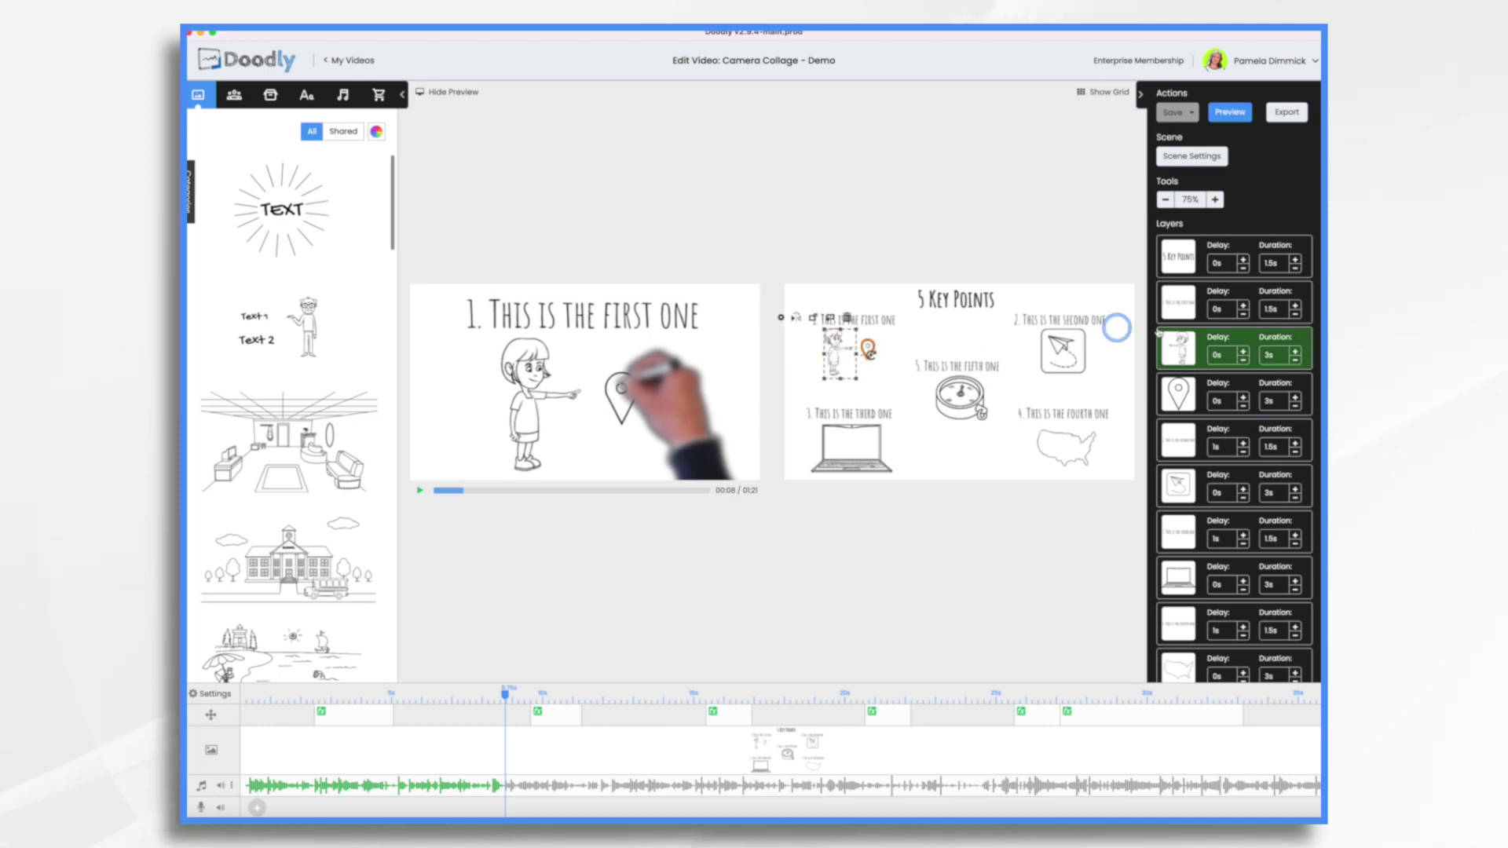
click(1266, 355)
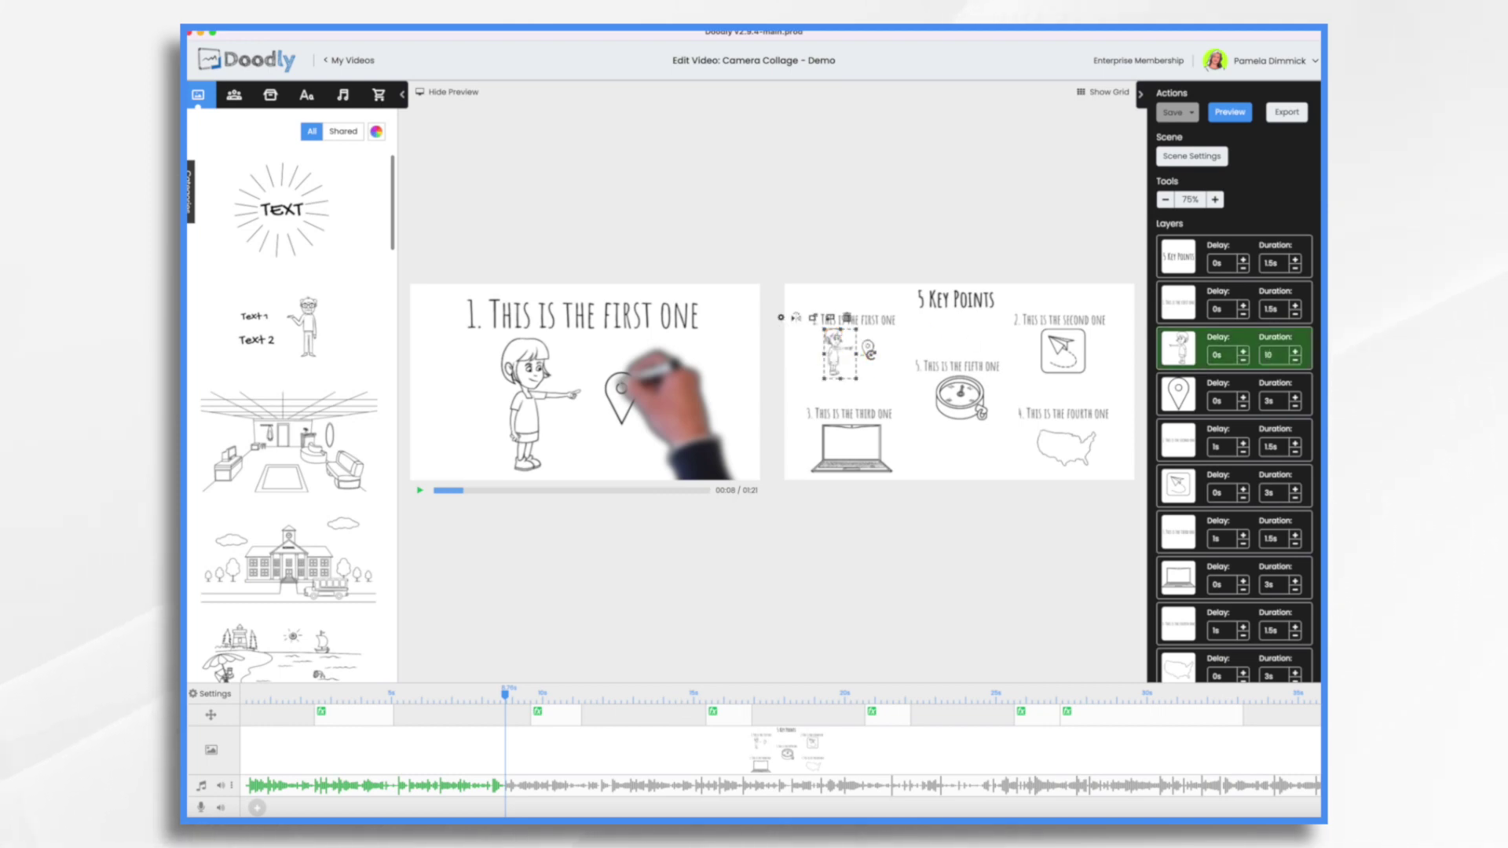
key(Return)
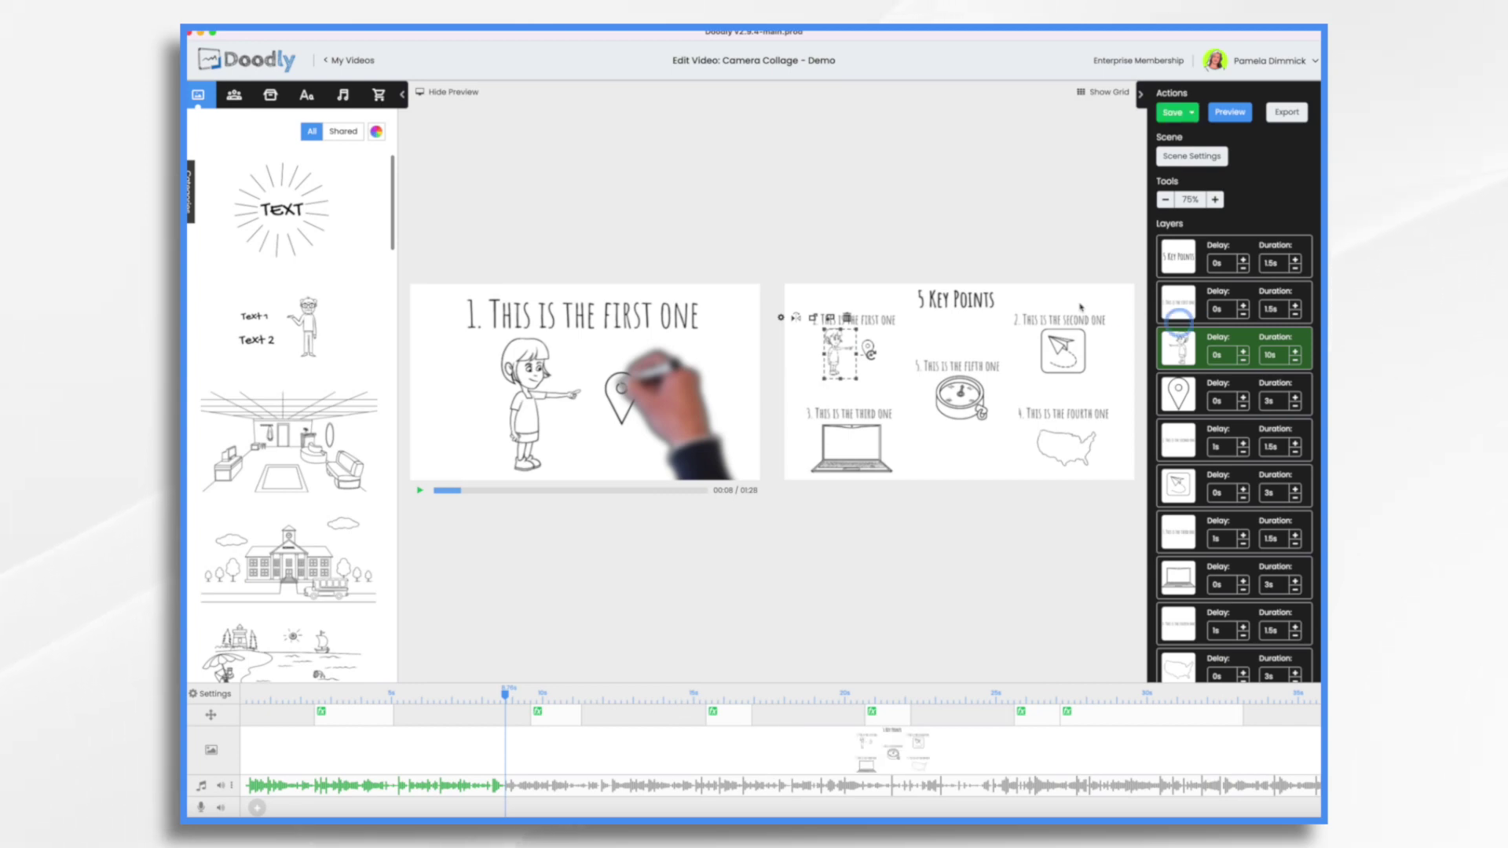
click(420, 493)
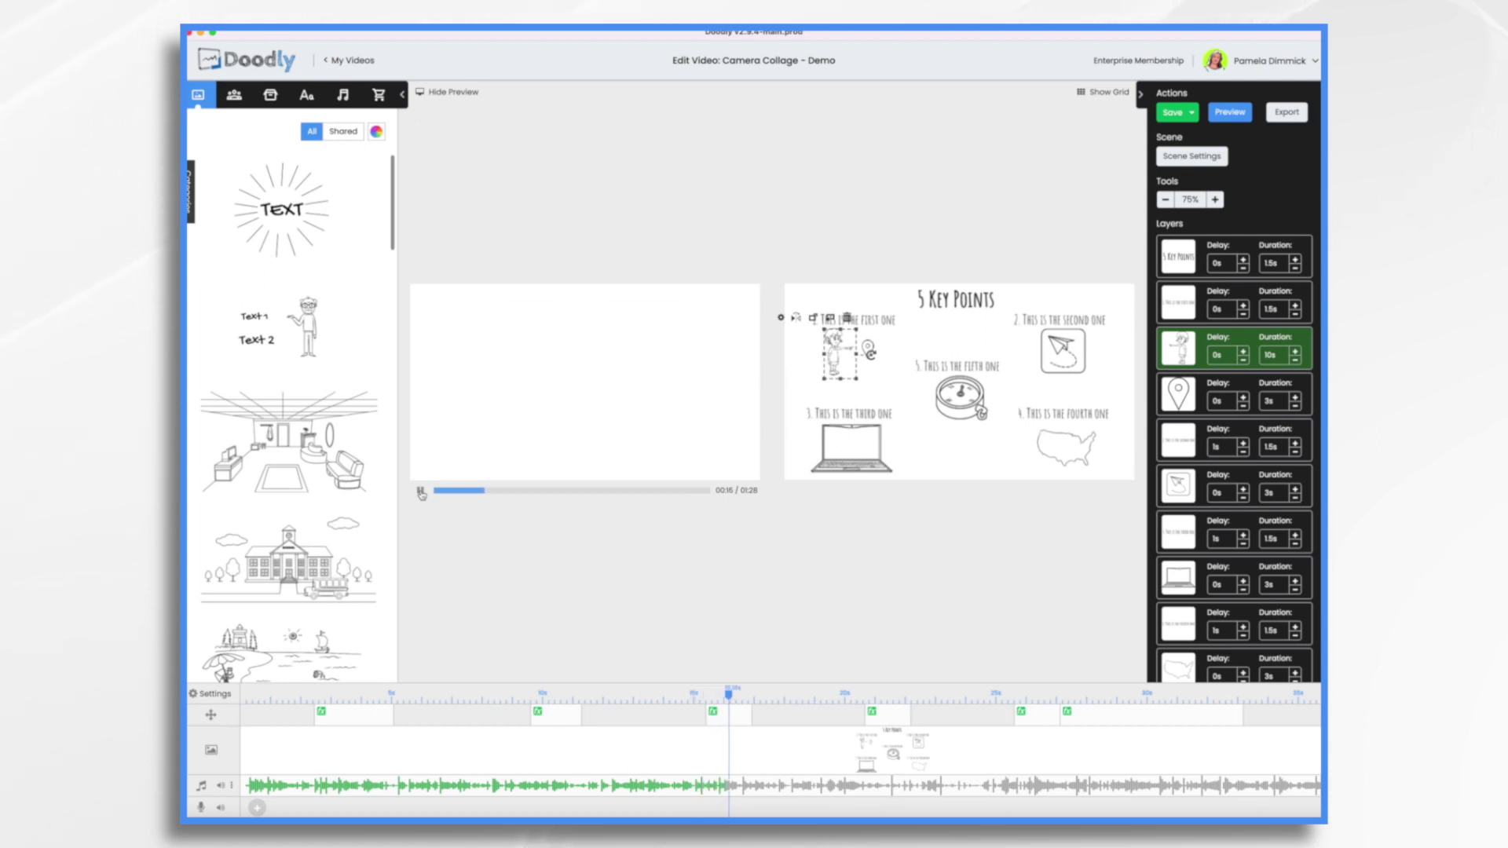
click(421, 493)
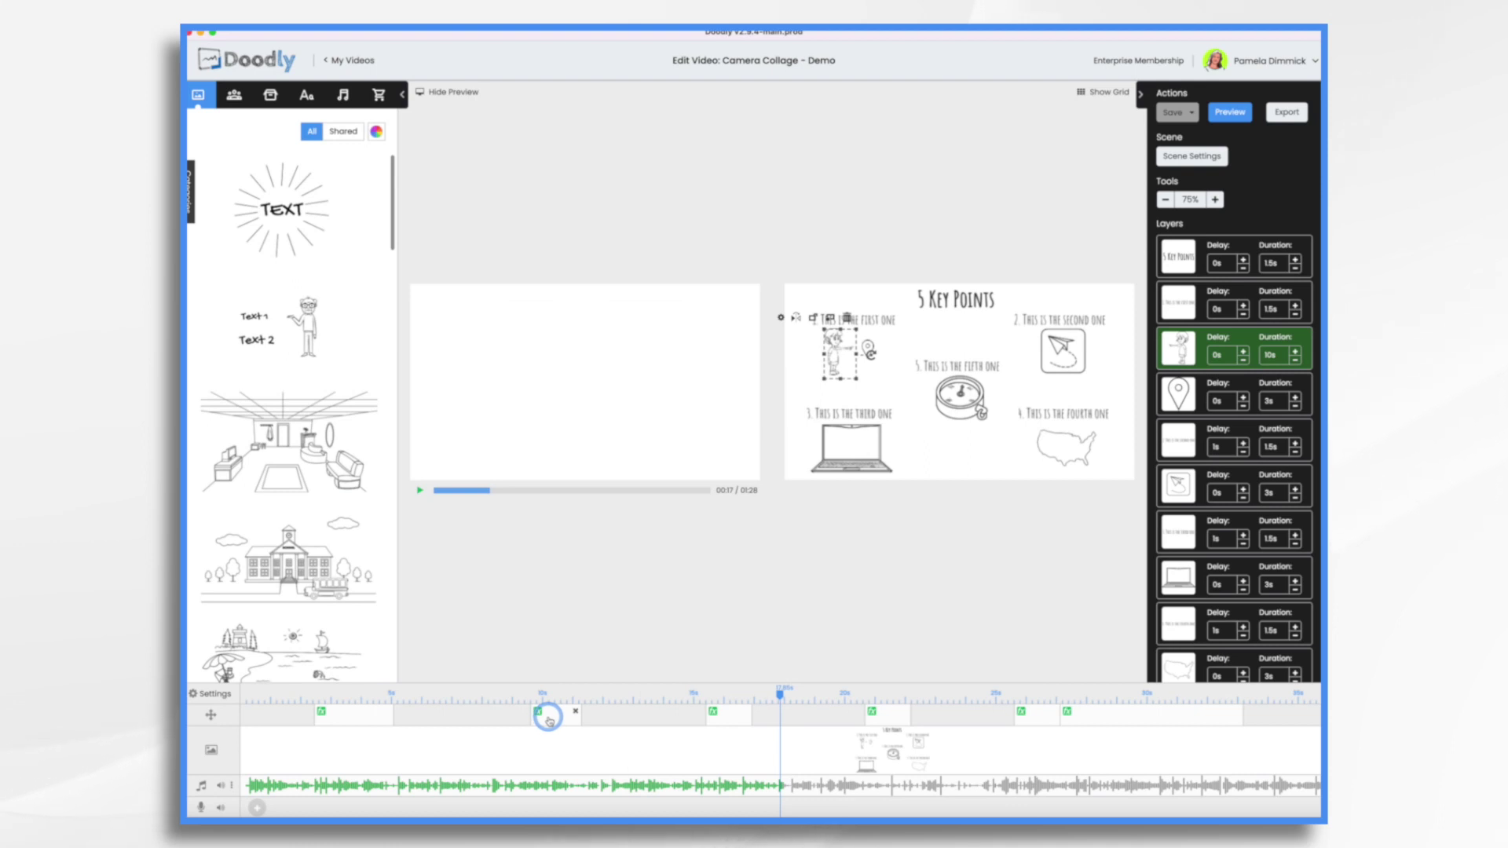
- Lower the character's duration to 3 seconds so the whole video runs 1:21
drag(550, 718, 1301, 714)
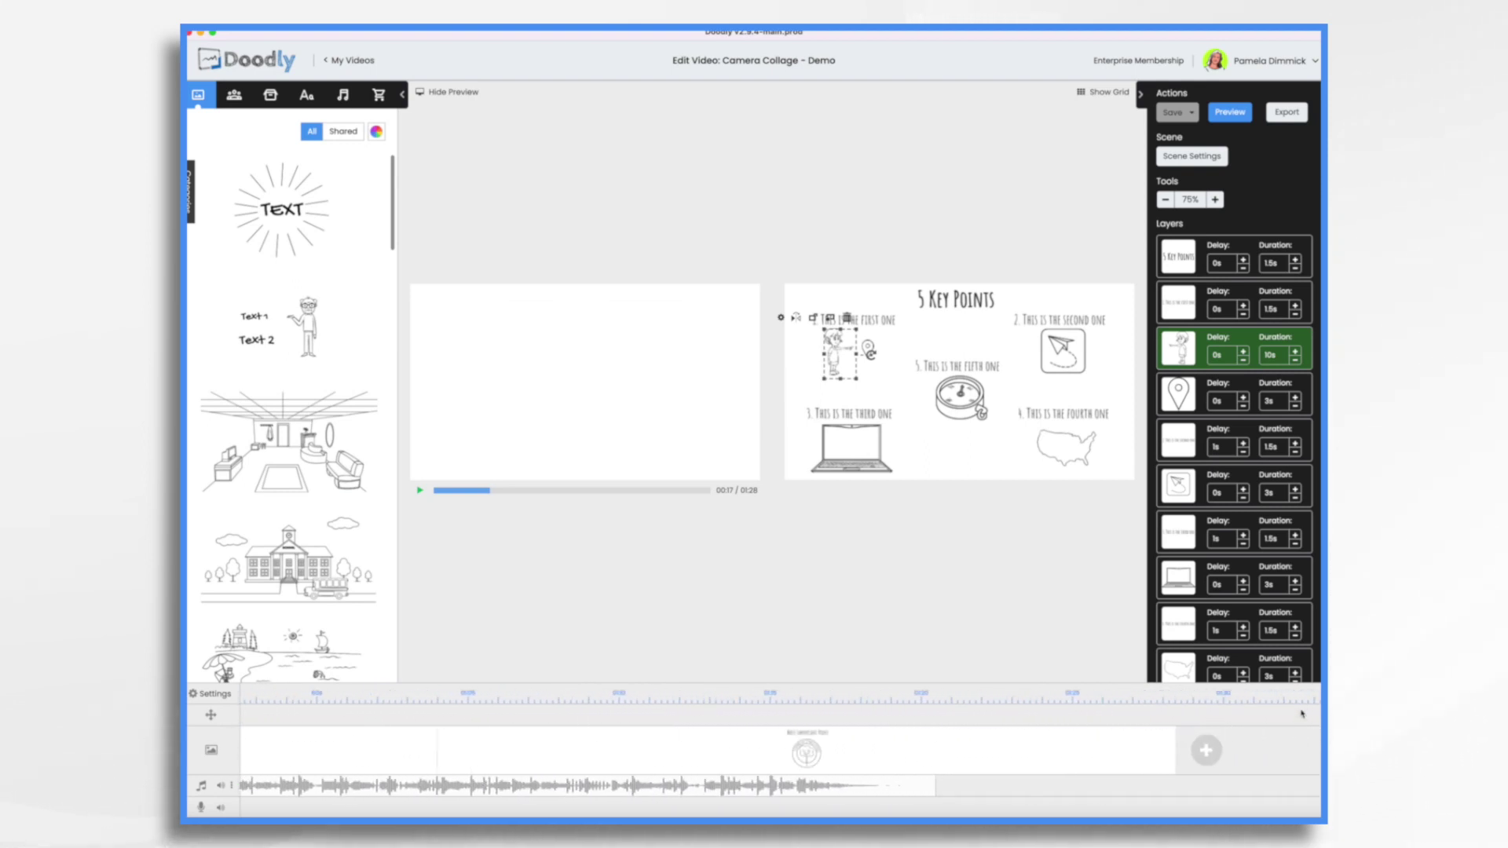
click(962, 560)
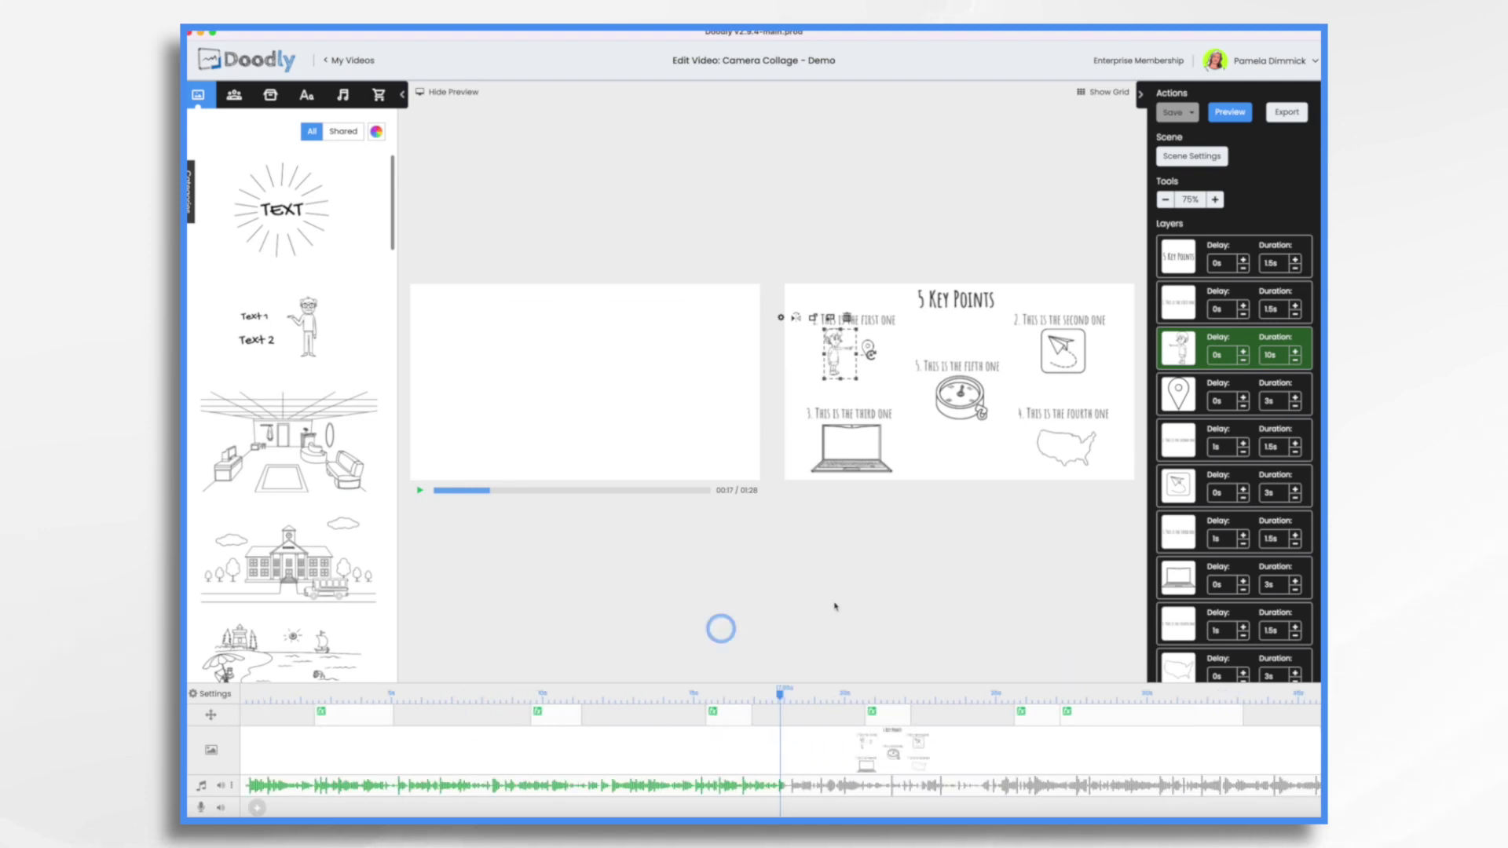
click(1295, 360)
click(1295, 361)
click(1295, 360)
click(1295, 361)
click(1295, 360)
click(1295, 360)
click(1295, 361)
click(1295, 361)
click(1295, 361)
click(1294, 361)
click(1246, 343)
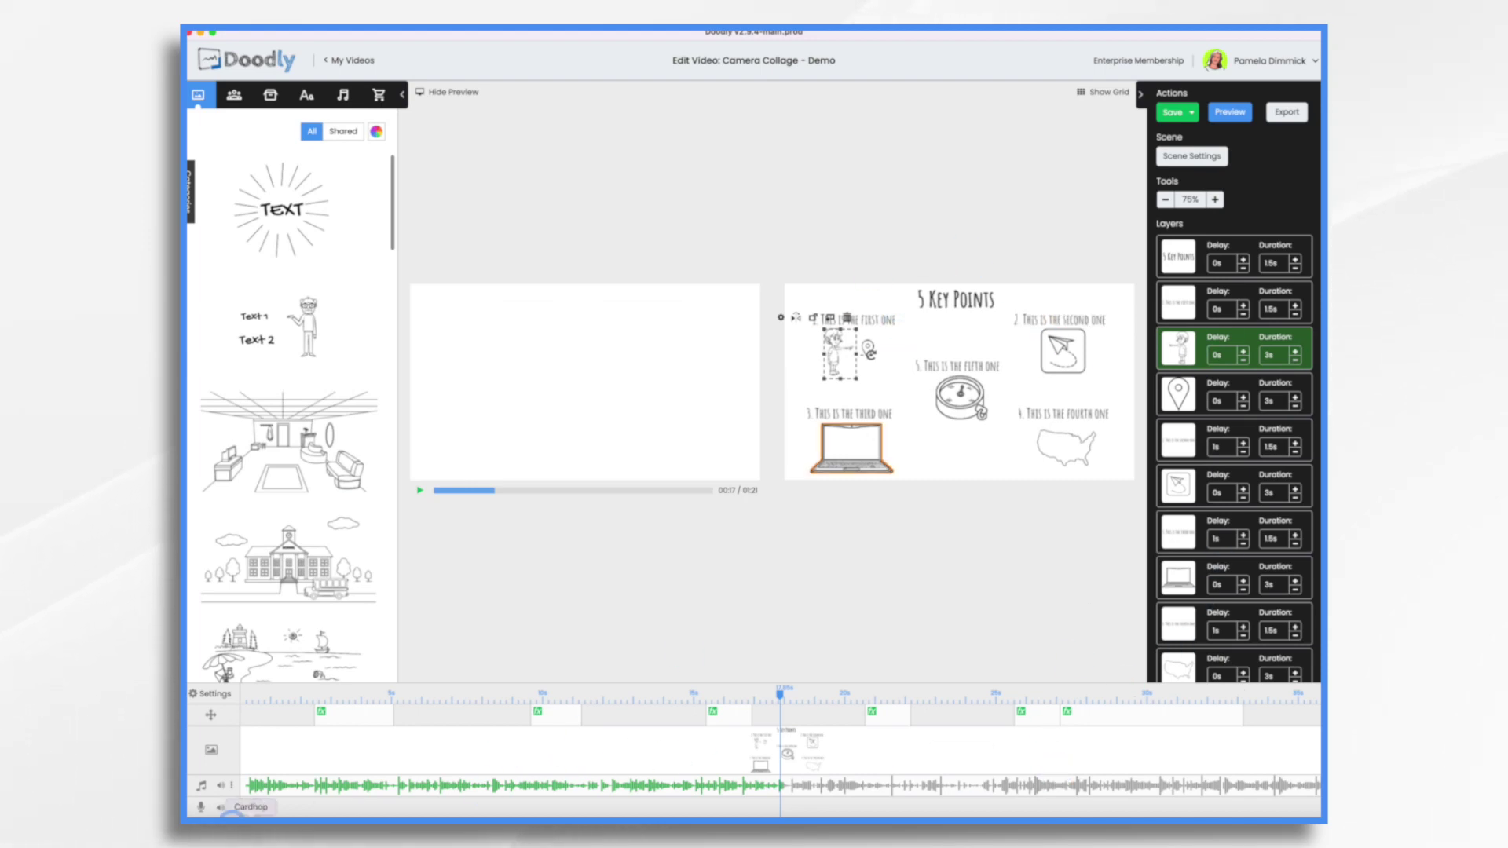
- Close the preview, confirm the 'My Favorite Foods' title, and rename caption 1 to 'Hamburgers'
click(450, 92)
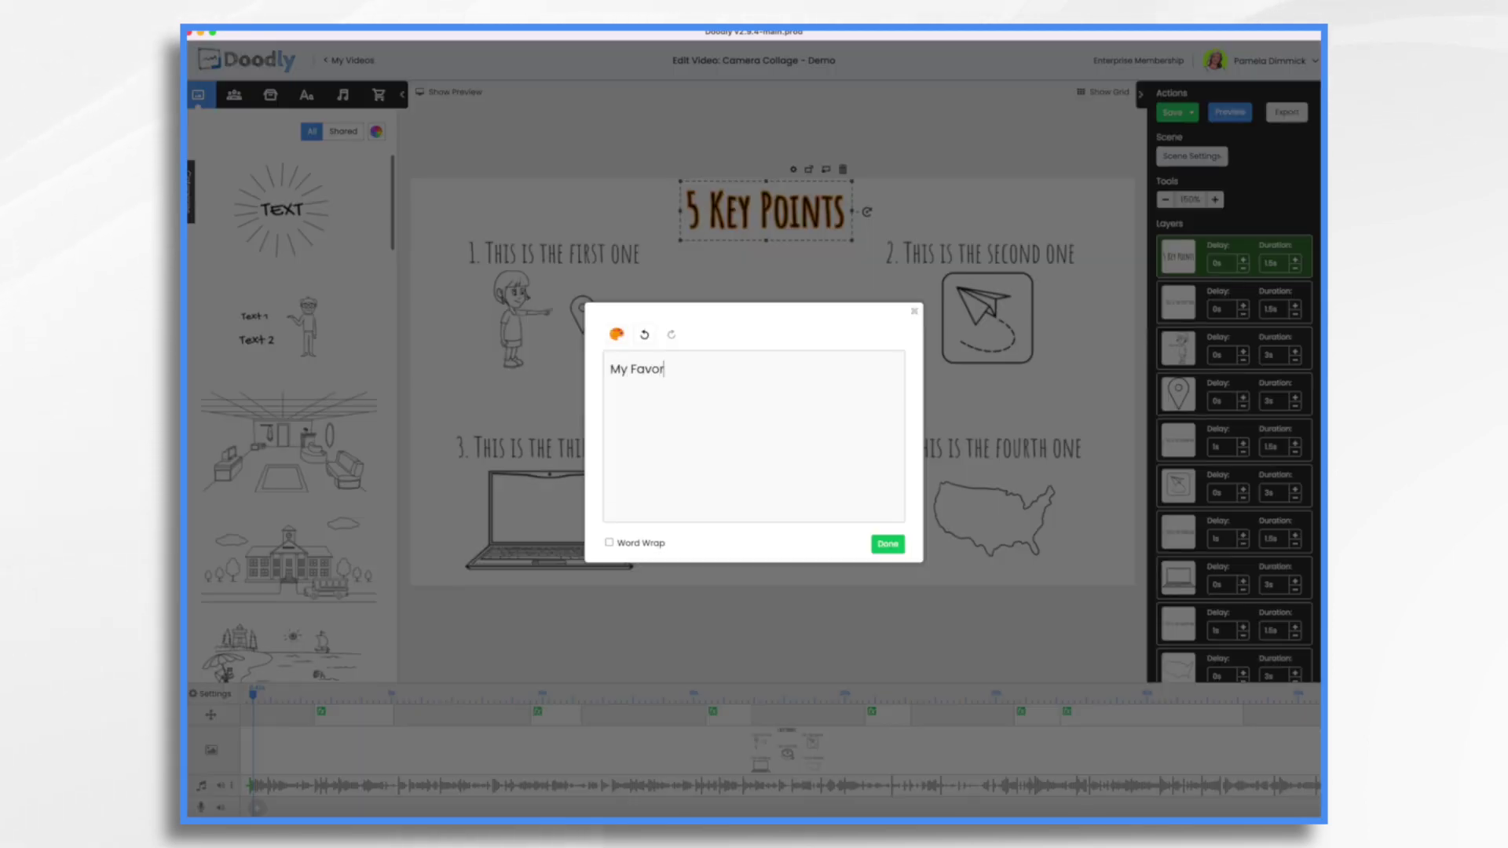
click(888, 544)
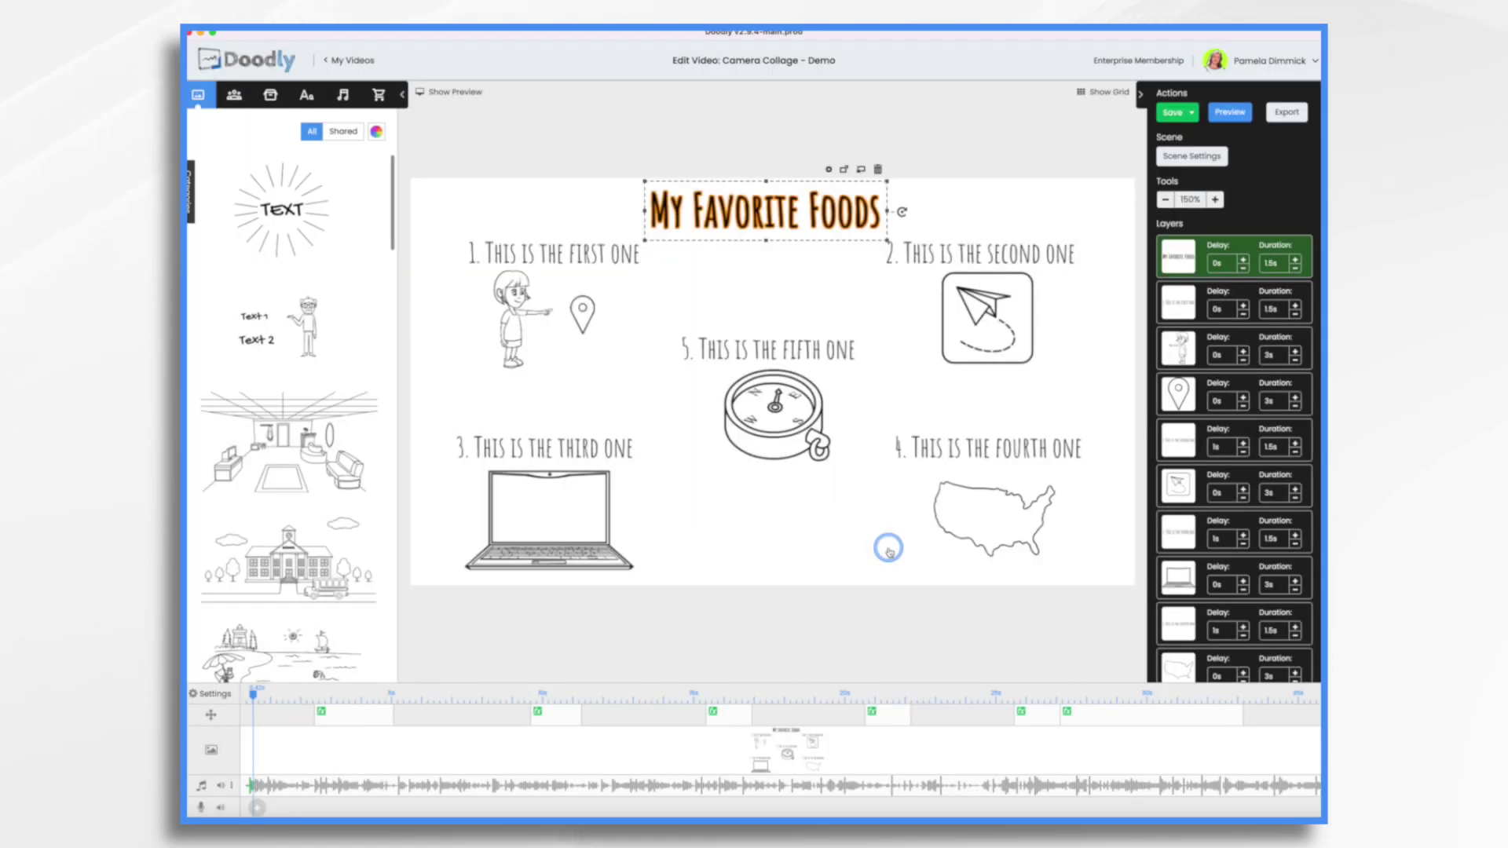
click(474, 245)
double_click(561, 257)
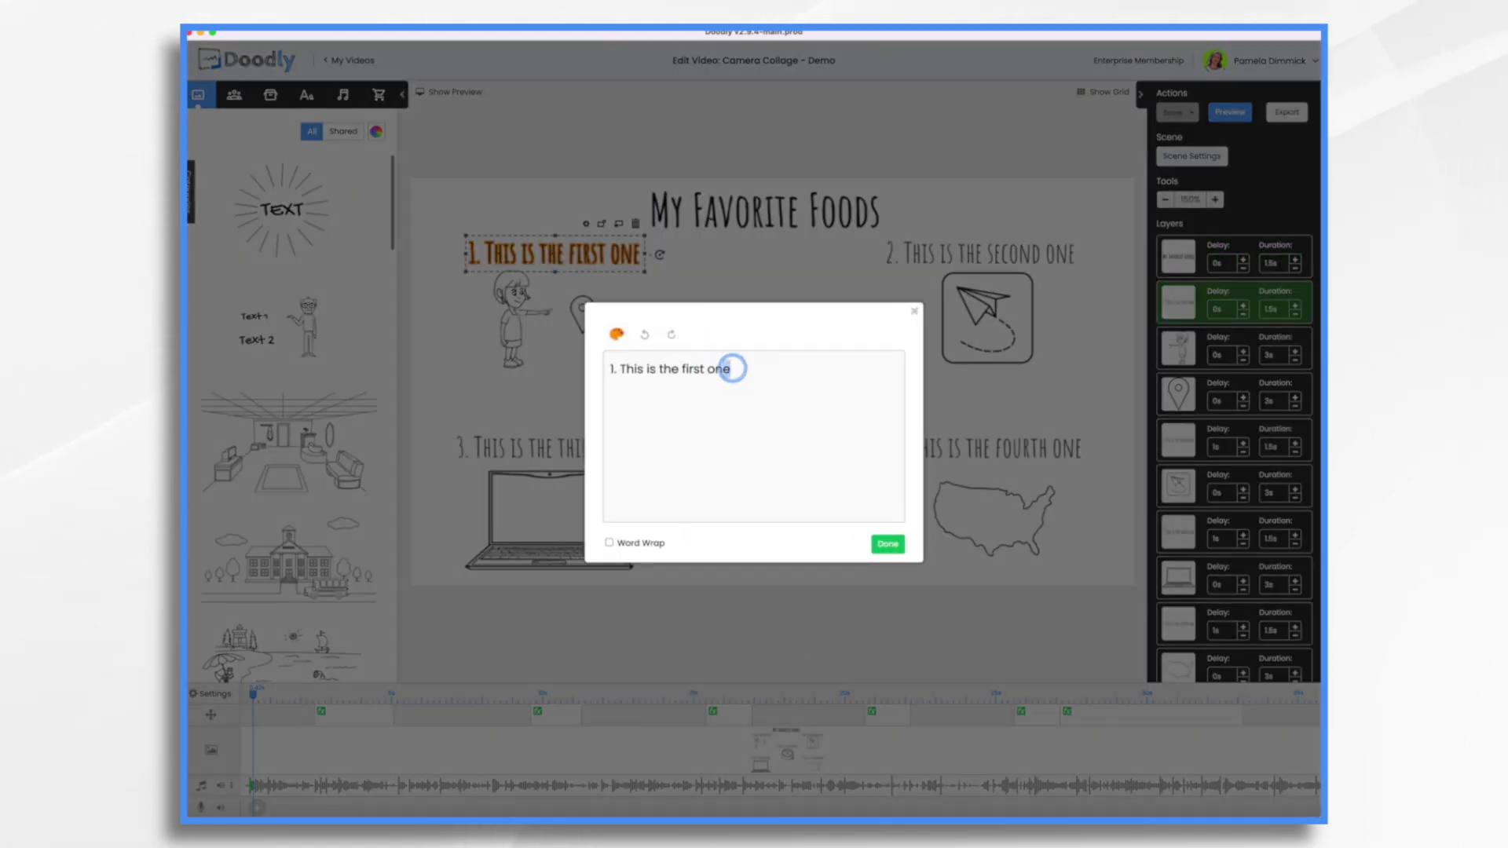
key(BackSpace)
key(BackSpace)
key(BackSpace)
key(BackSpace)
key(BackSpace)
key(BackSpace)
key(BackSpace)
key(BackSpace)
key(BackSpace)
key(BackSpace)
key(BackSpace)
key(BackSpace)
key(BackSpace)
key(BackSpace)
key(BackSpace)
key(BackSpace)
key(BackSpace)
key(BackSpace)
key(BackSpace)
key(BackSpace)
key(BackSpace)
text(Hamburgers)
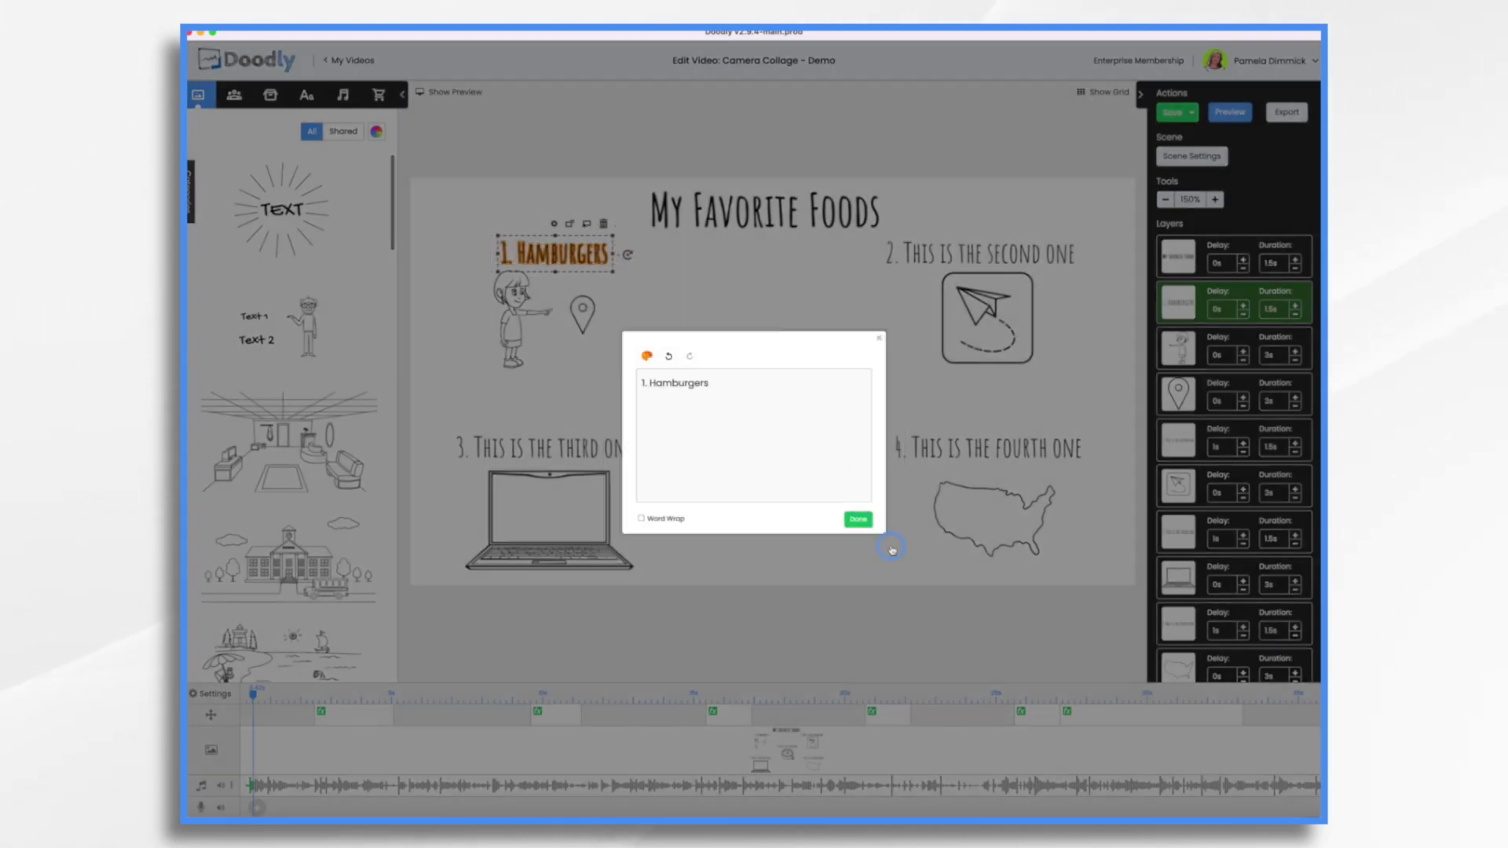
click(888, 544)
- Rename the second and third captions to 'Tacos' and 'Salad'
click(1011, 256)
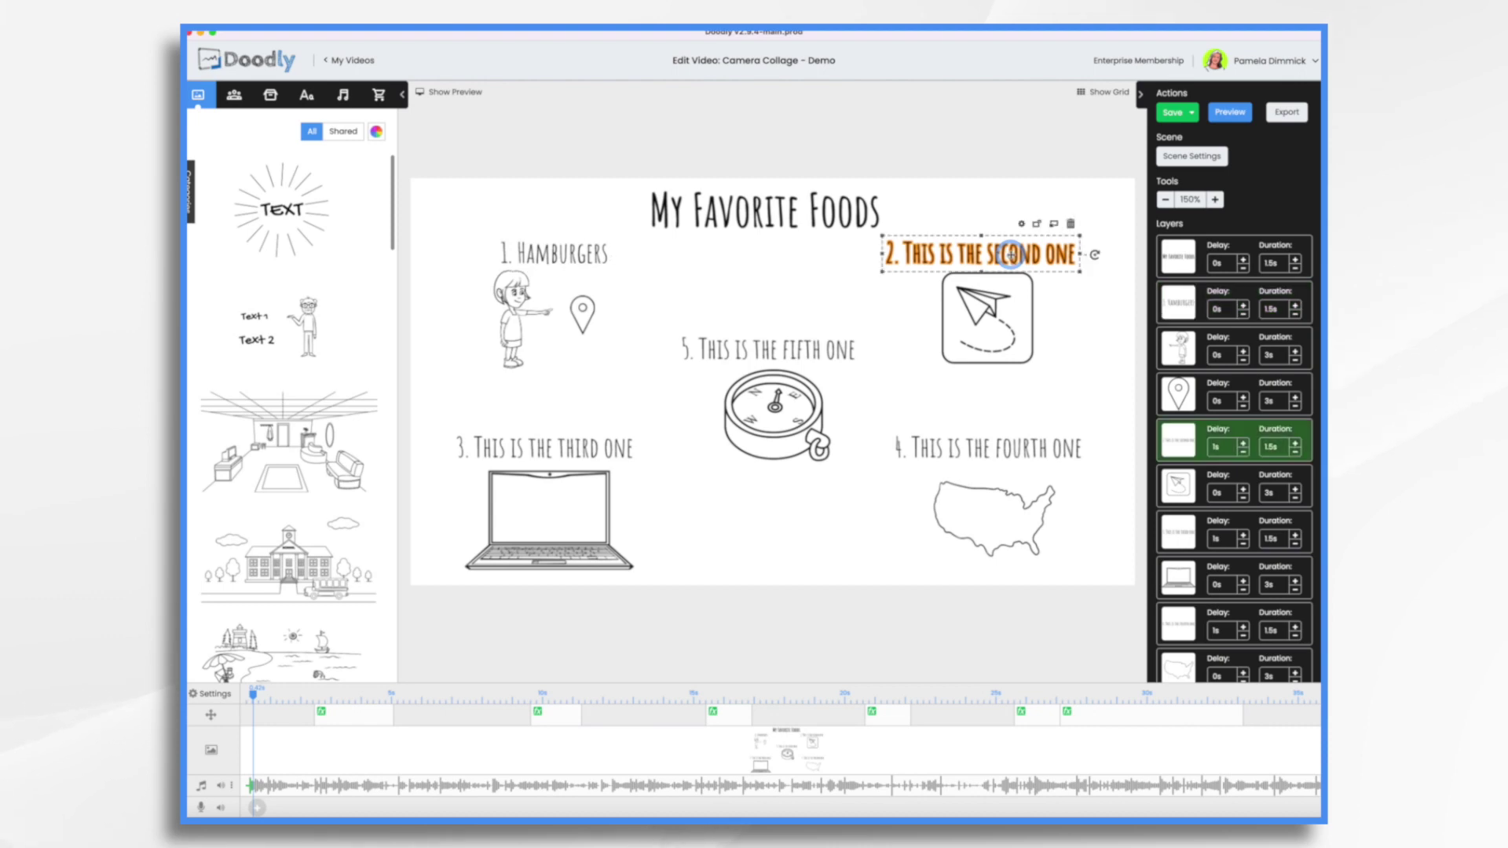
double_click(1010, 256)
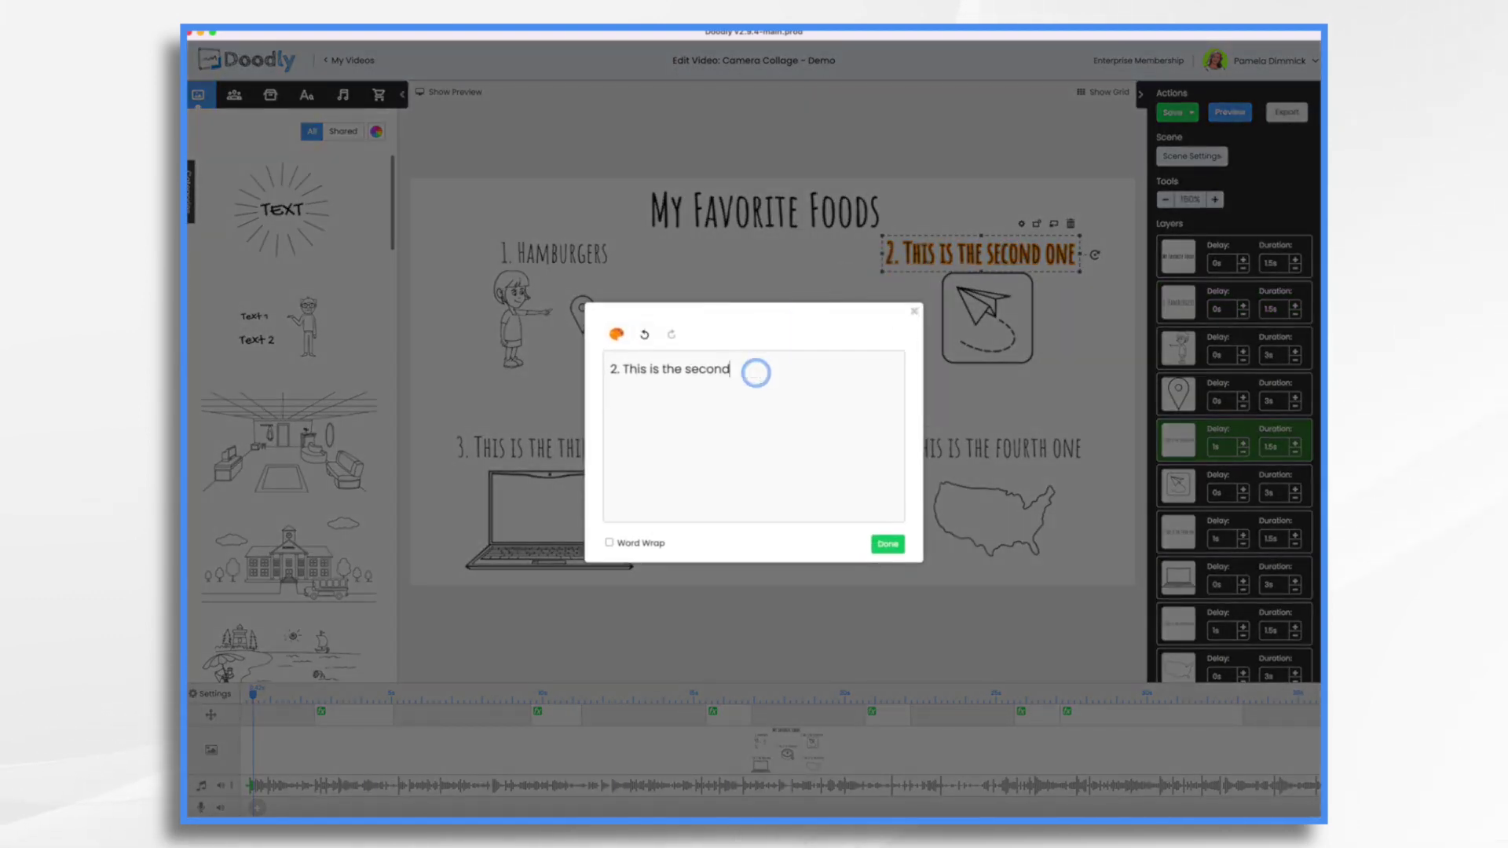
key(BackSpace)
key(BackSpace)
key(BackSpace)
key(BackSpace)
key(BackSpace)
key(BackSpace)
key(BackSpace)
key(BackSpace)
key(BackSpace)
key(BackSpace)
key(BackSpace)
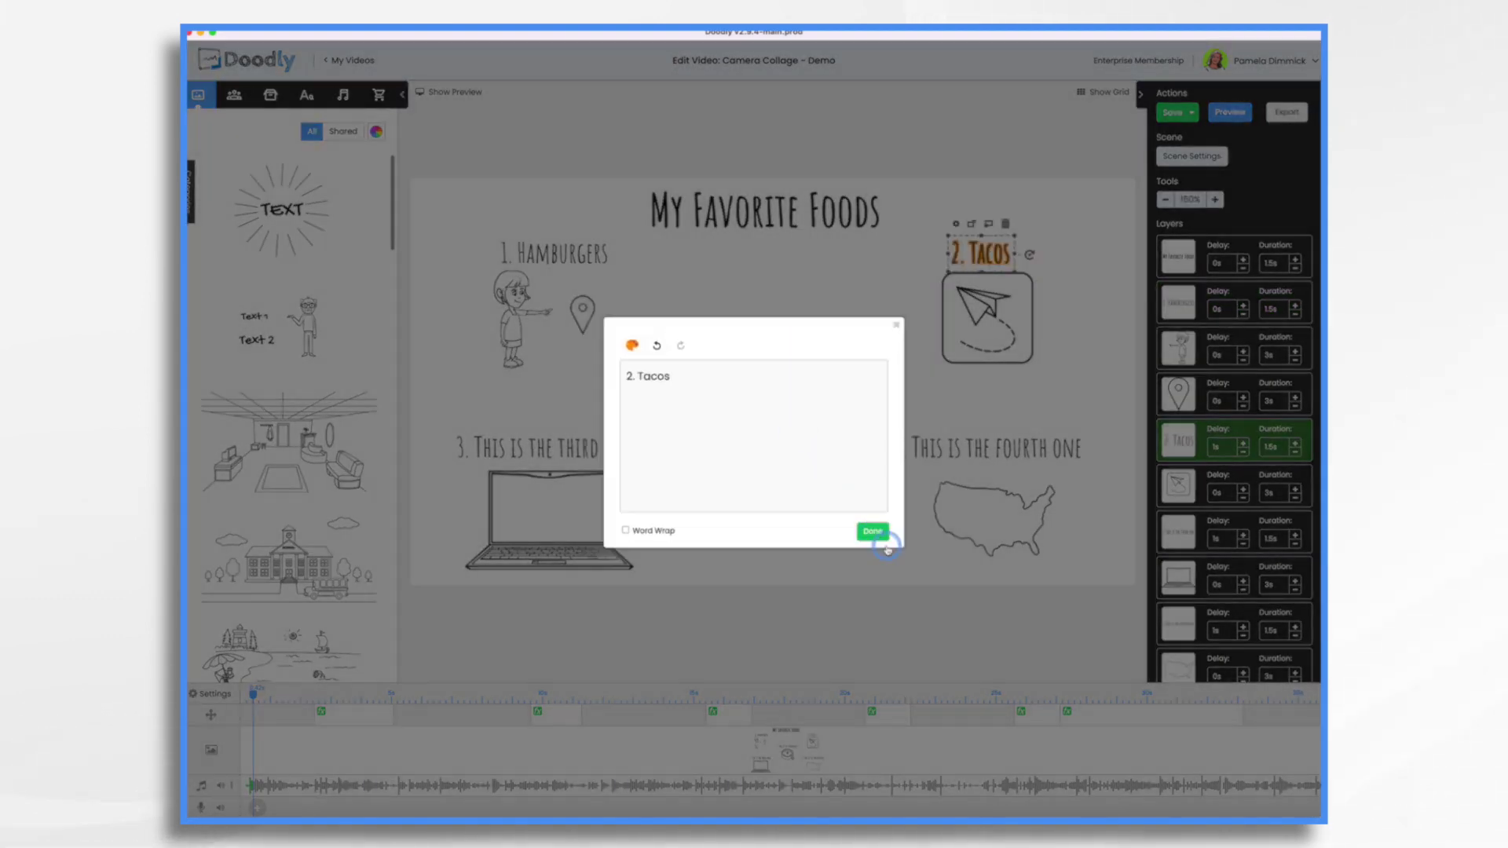
click(887, 543)
double_click(605, 447)
click(743, 371)
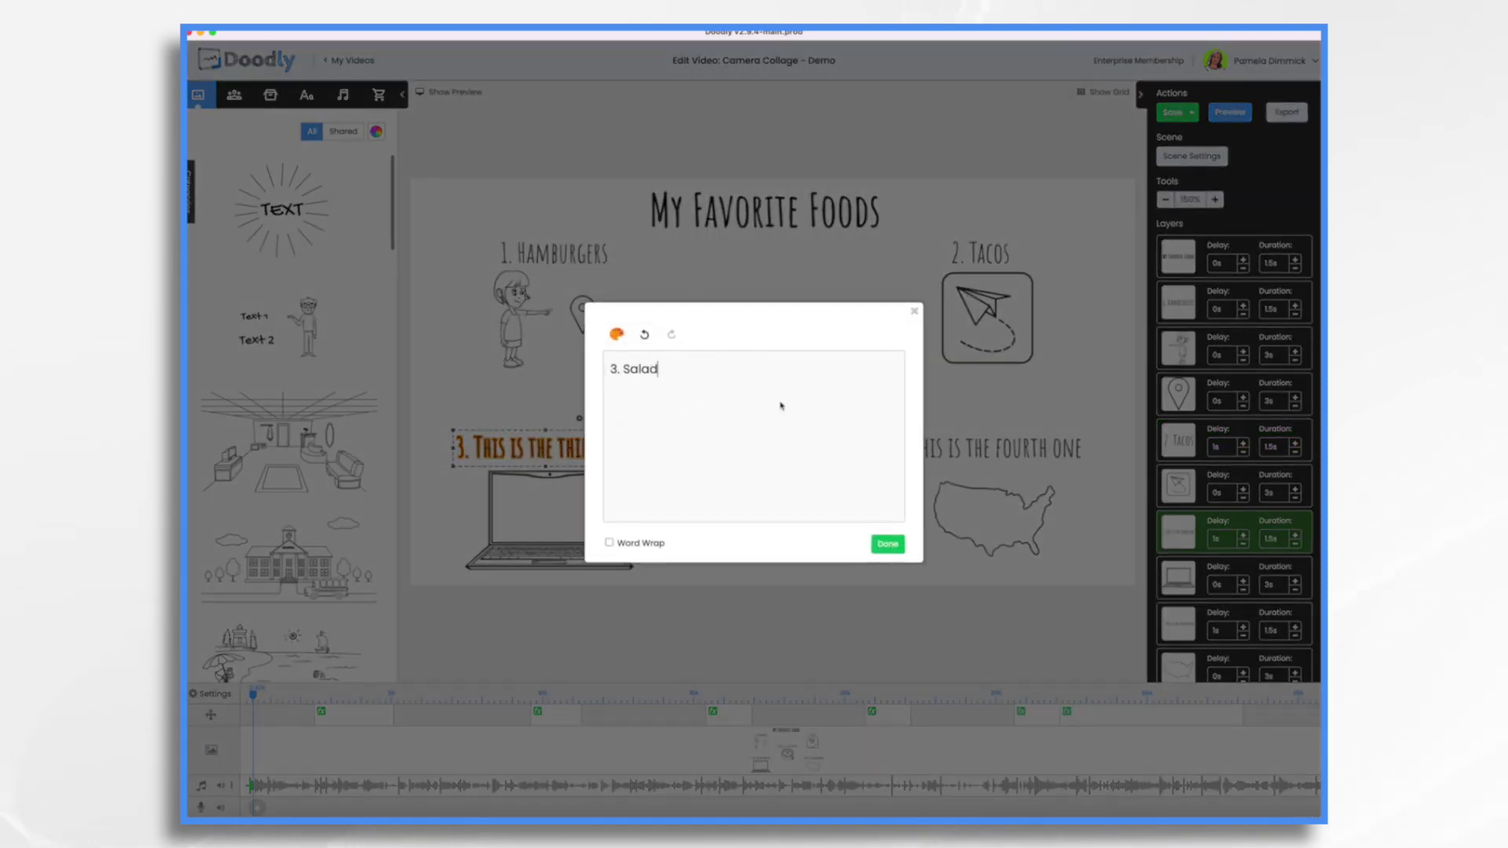
click(887, 545)
- Rename the fourth and fifth captions to 'Pizza' and 'Ice Cream'
double_click(1013, 449)
click(758, 370)
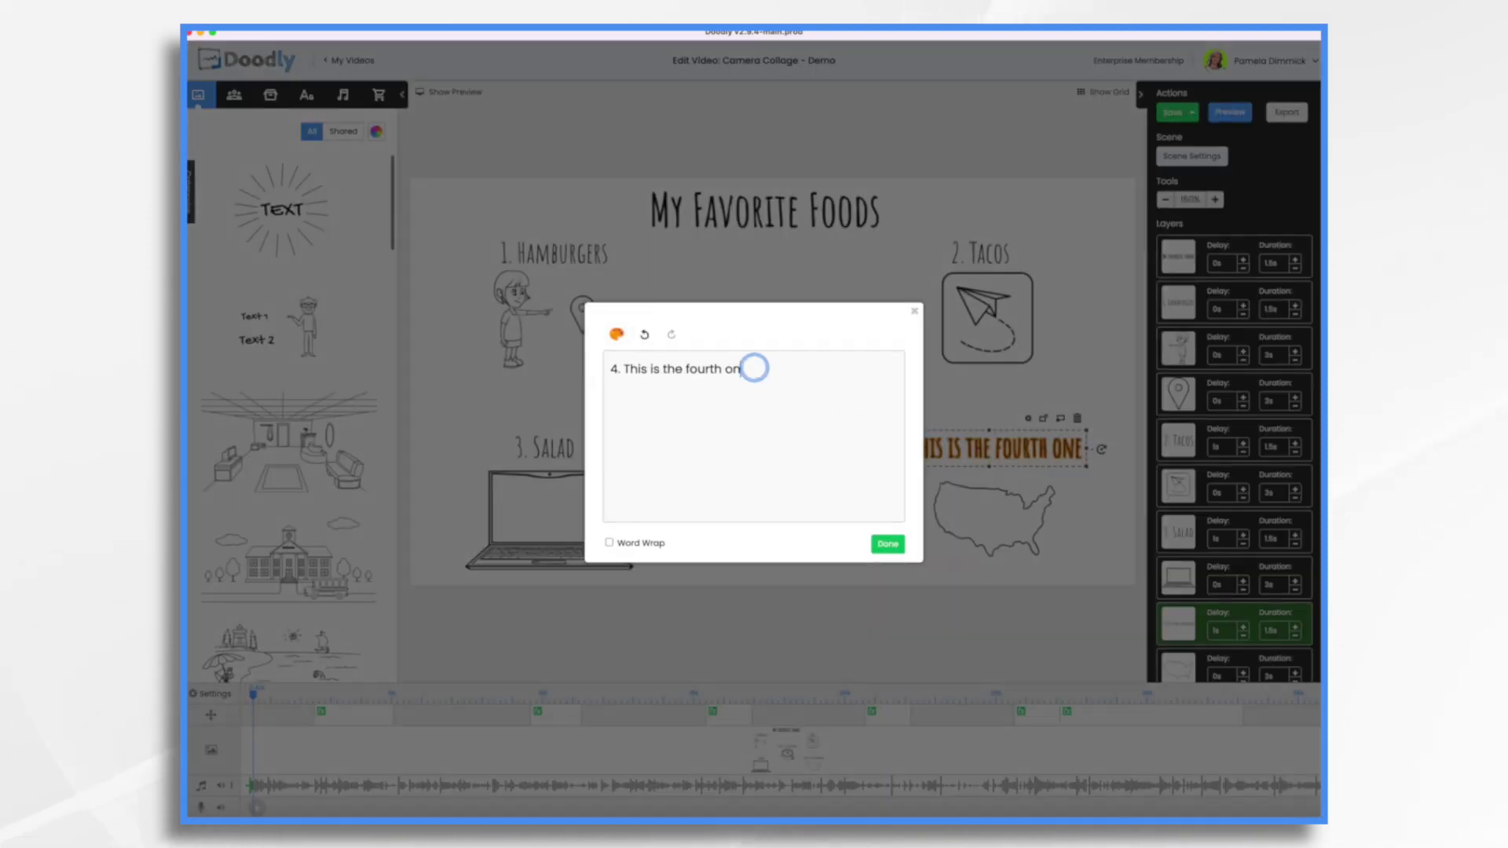
key(BackSpace)
key(BackSpace)
key(BackSpace)
key(BackSpace)
key(BackSpace)
key(BackSpace)
key(BackSpace)
key(BackSpace)
key(BackSpace)
key(BackSpace)
key(BackSpace)
key(BackSpace)
key(BackSpace)
key(BackSpace)
key(BackSpace)
key(BackSpace)
key(BackSpace)
key(BackSpace)
key(BackSpace)
key(BackSpace)
key(BackSpace)
key(BackSpace)
text(Pizza)
click(887, 543)
double_click(778, 346)
click(740, 370)
key(BackSpace)
key(BackSpace)
key(BackSpace)
key(BackSpace)
key(BackSpace)
key(BackSpace)
key(BackSpace)
key(BackSpace)
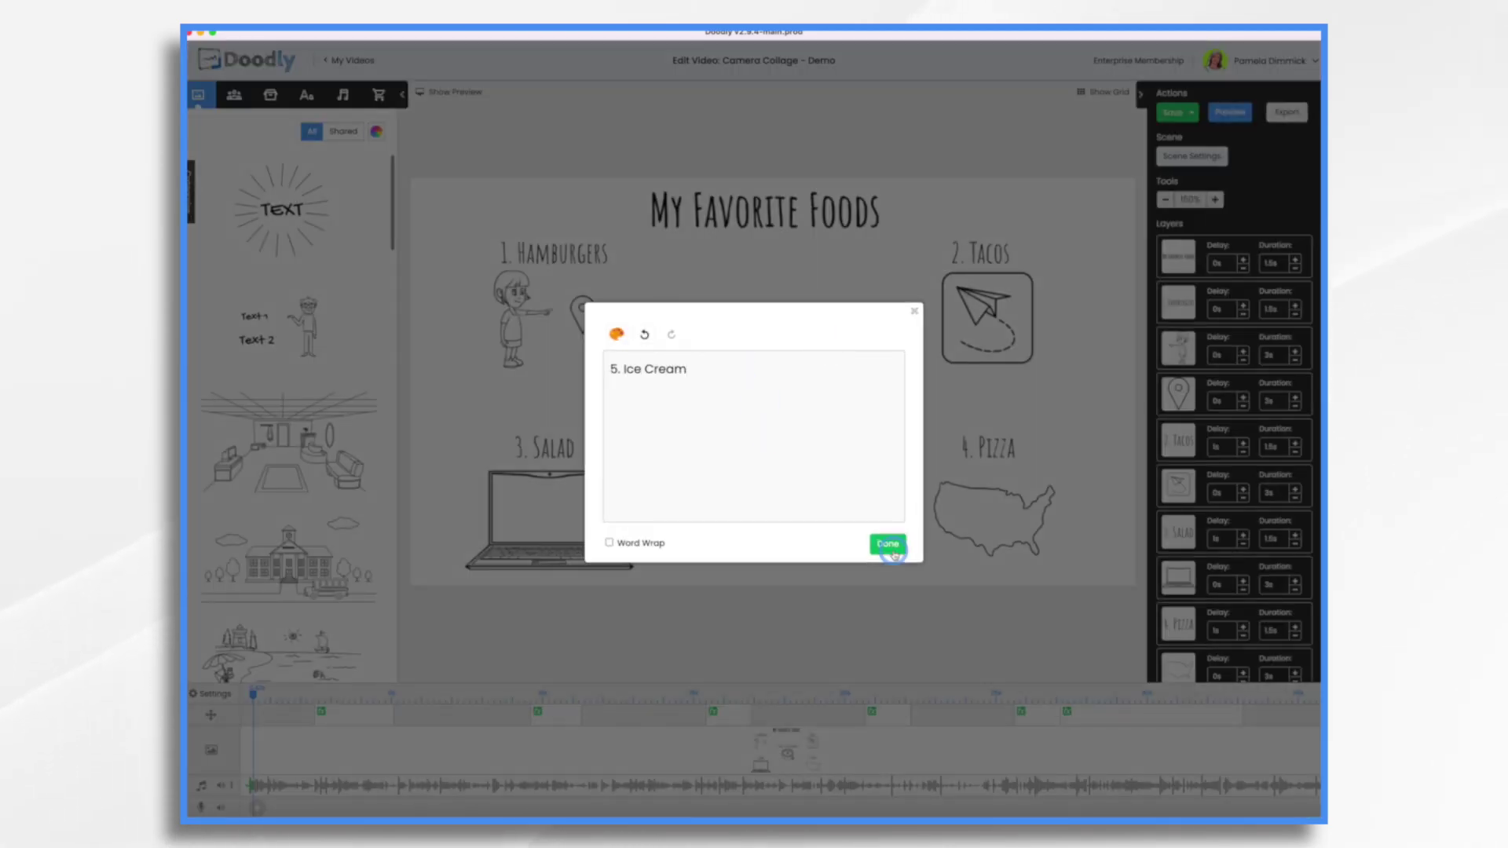
click(889, 545)
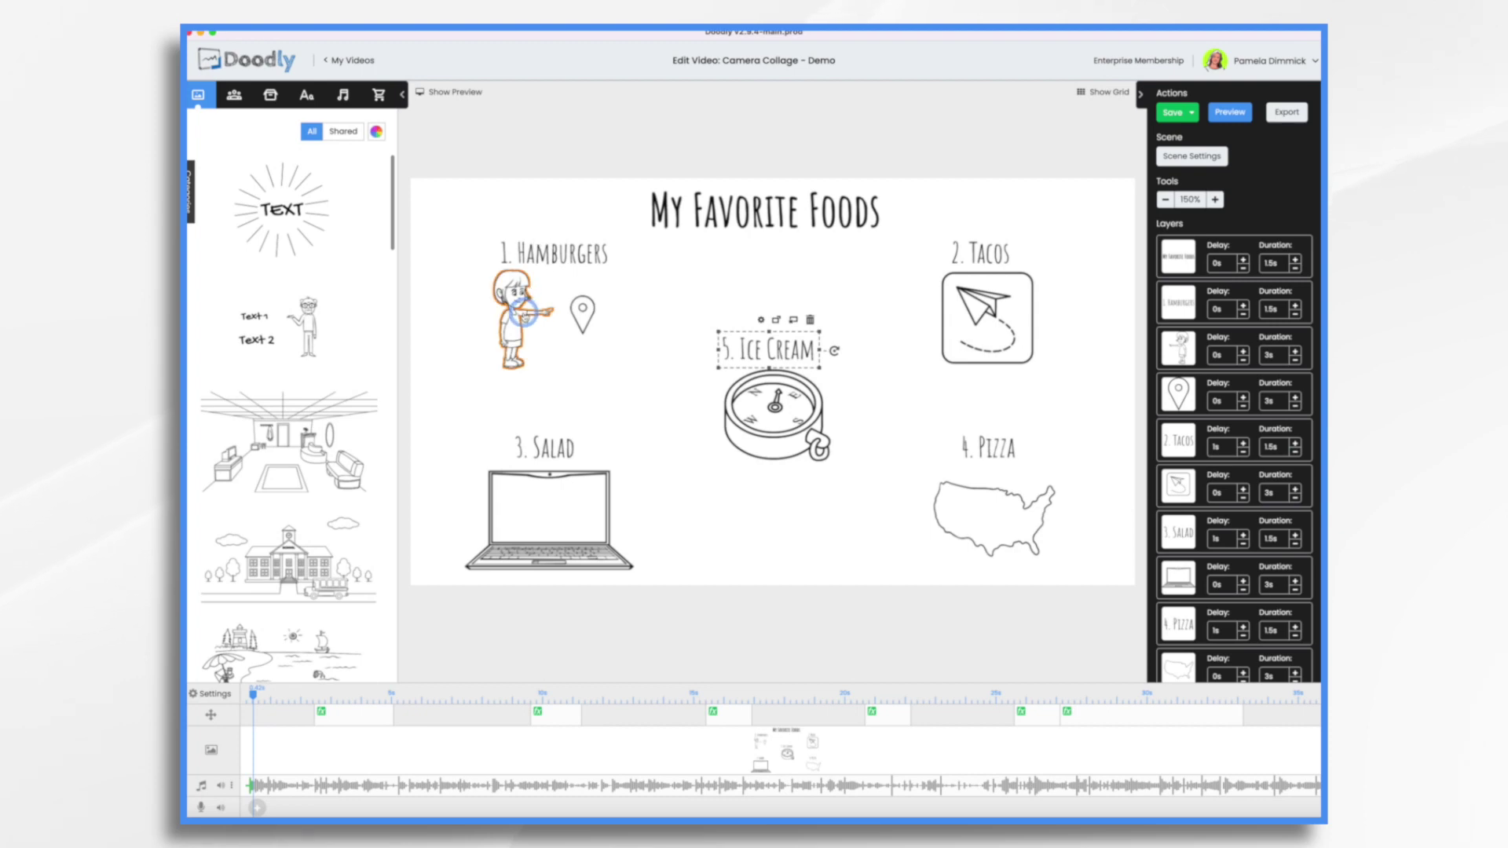
- Replace the boy figure beside '1. Hamburgers' with the Burger prop from a 'hamb' search, then nudge it right
click(524, 312)
click(1270, 356)
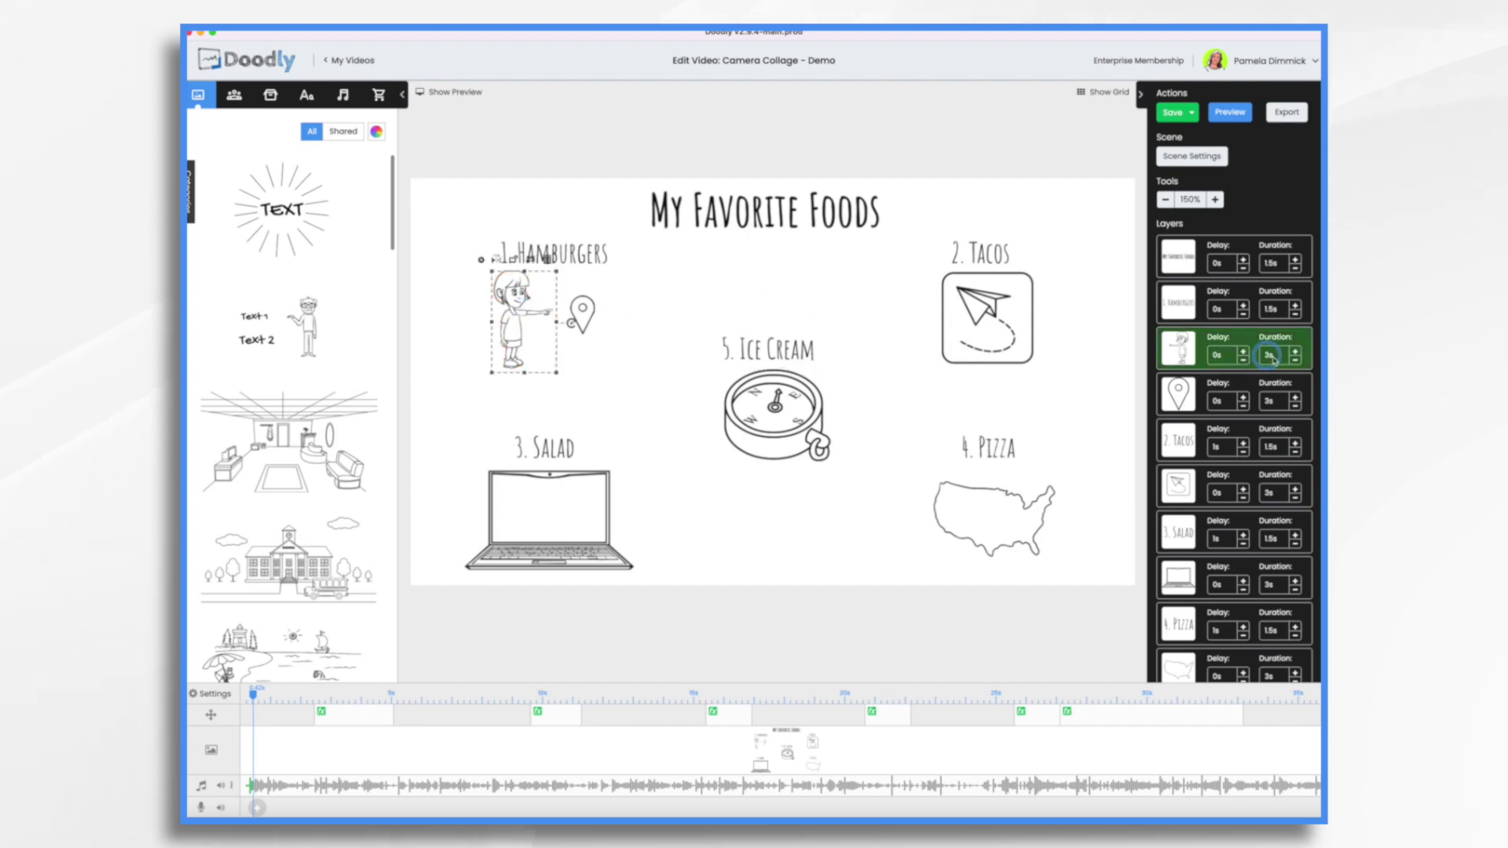
click(1241, 353)
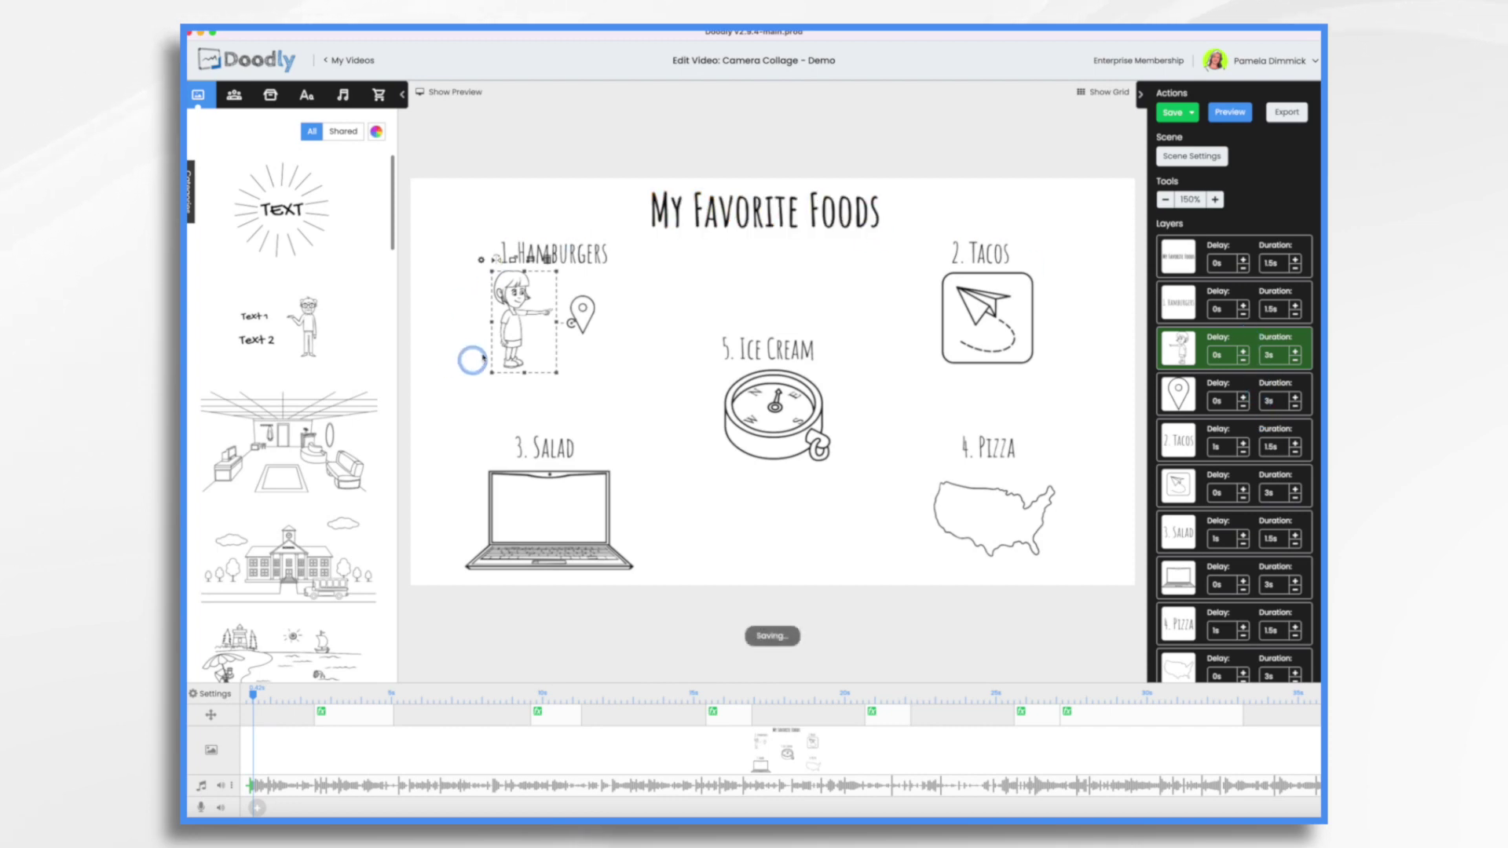
click(287, 96)
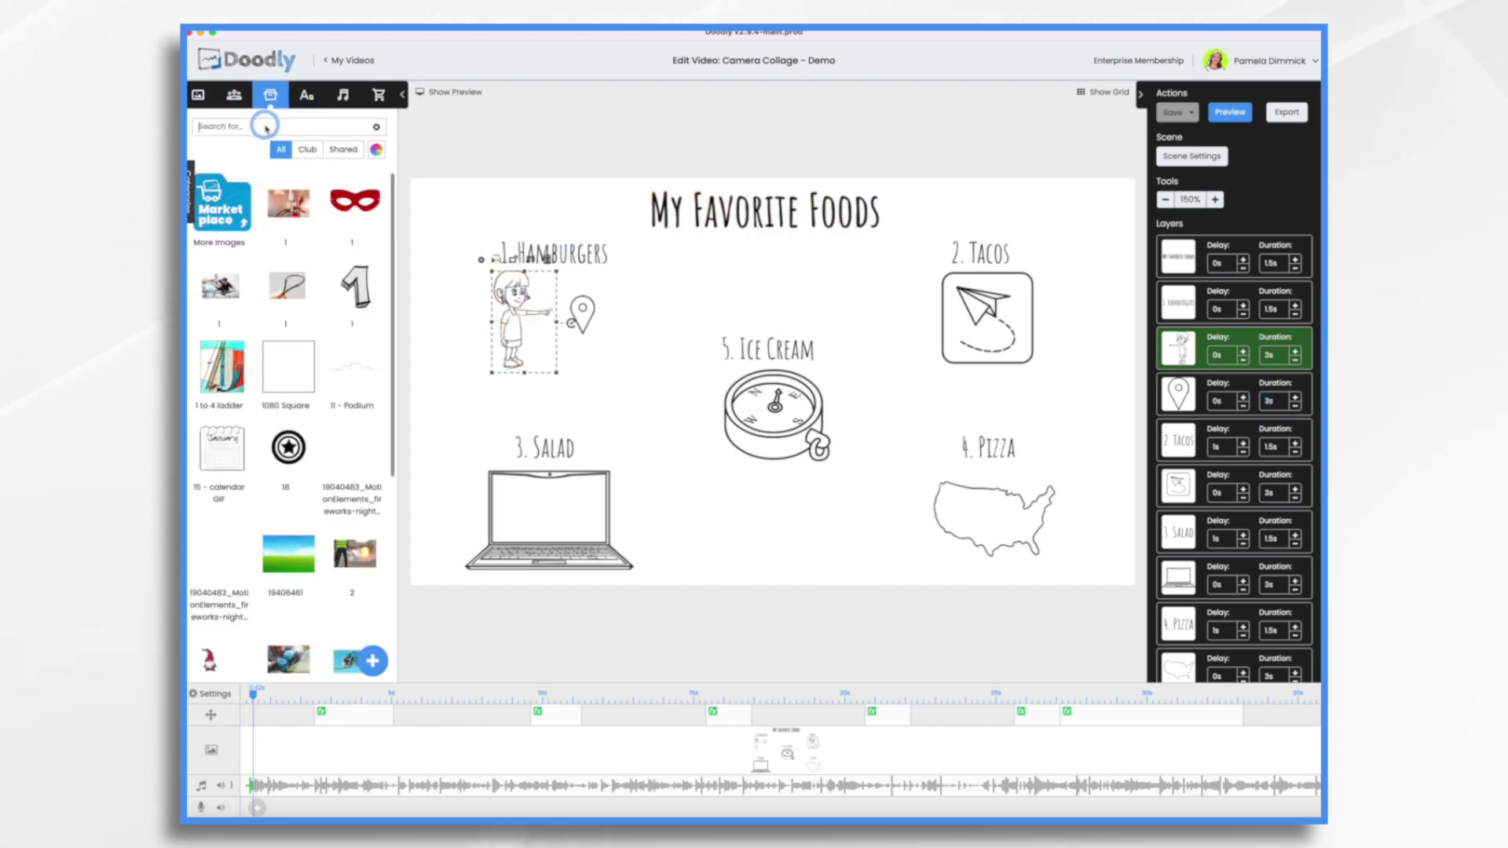
text(hamb)
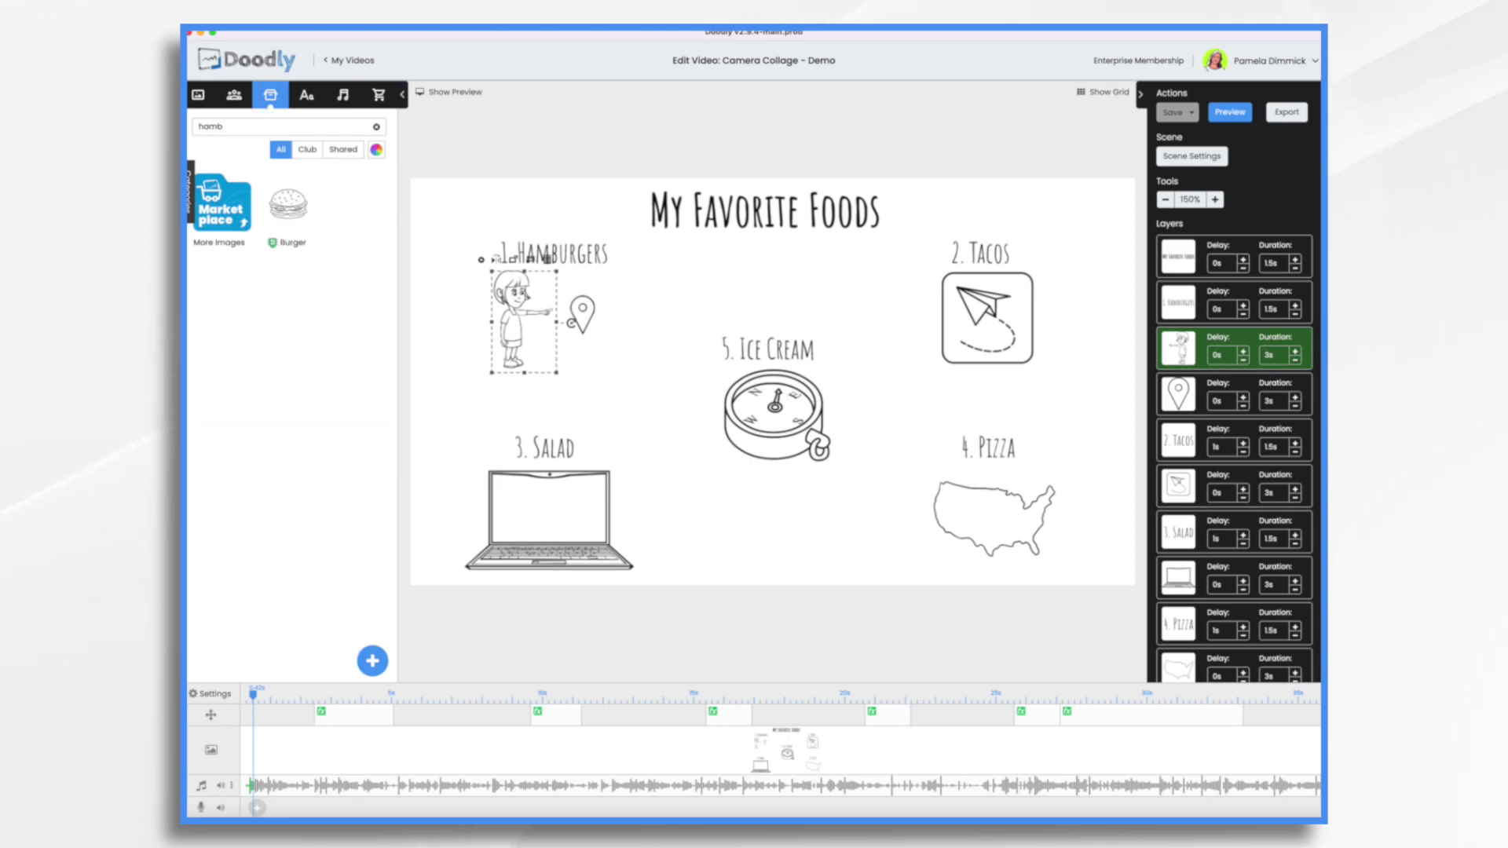
drag(288, 205, 512, 303)
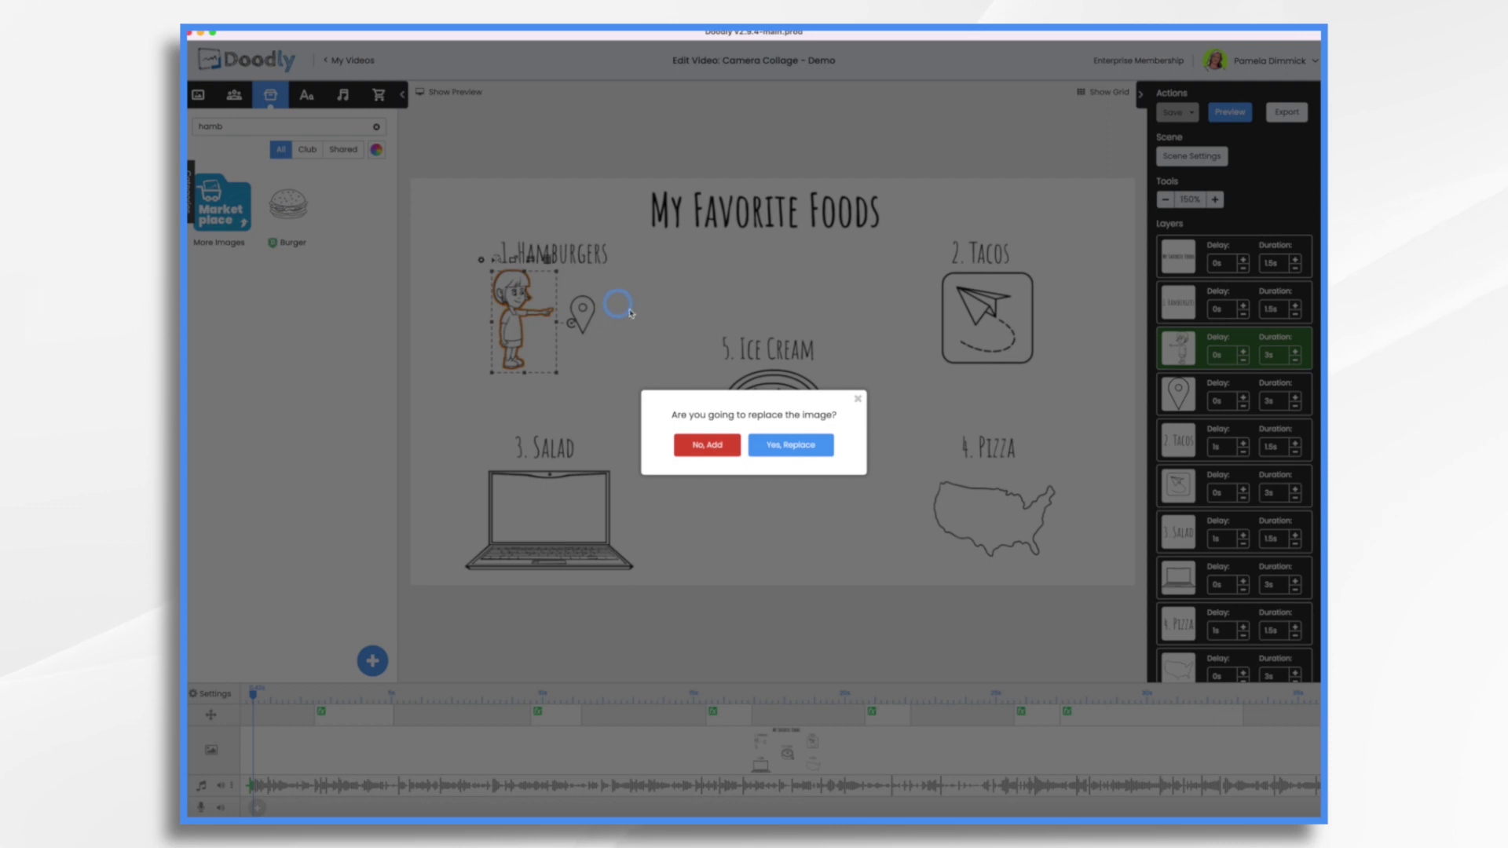
click(813, 440)
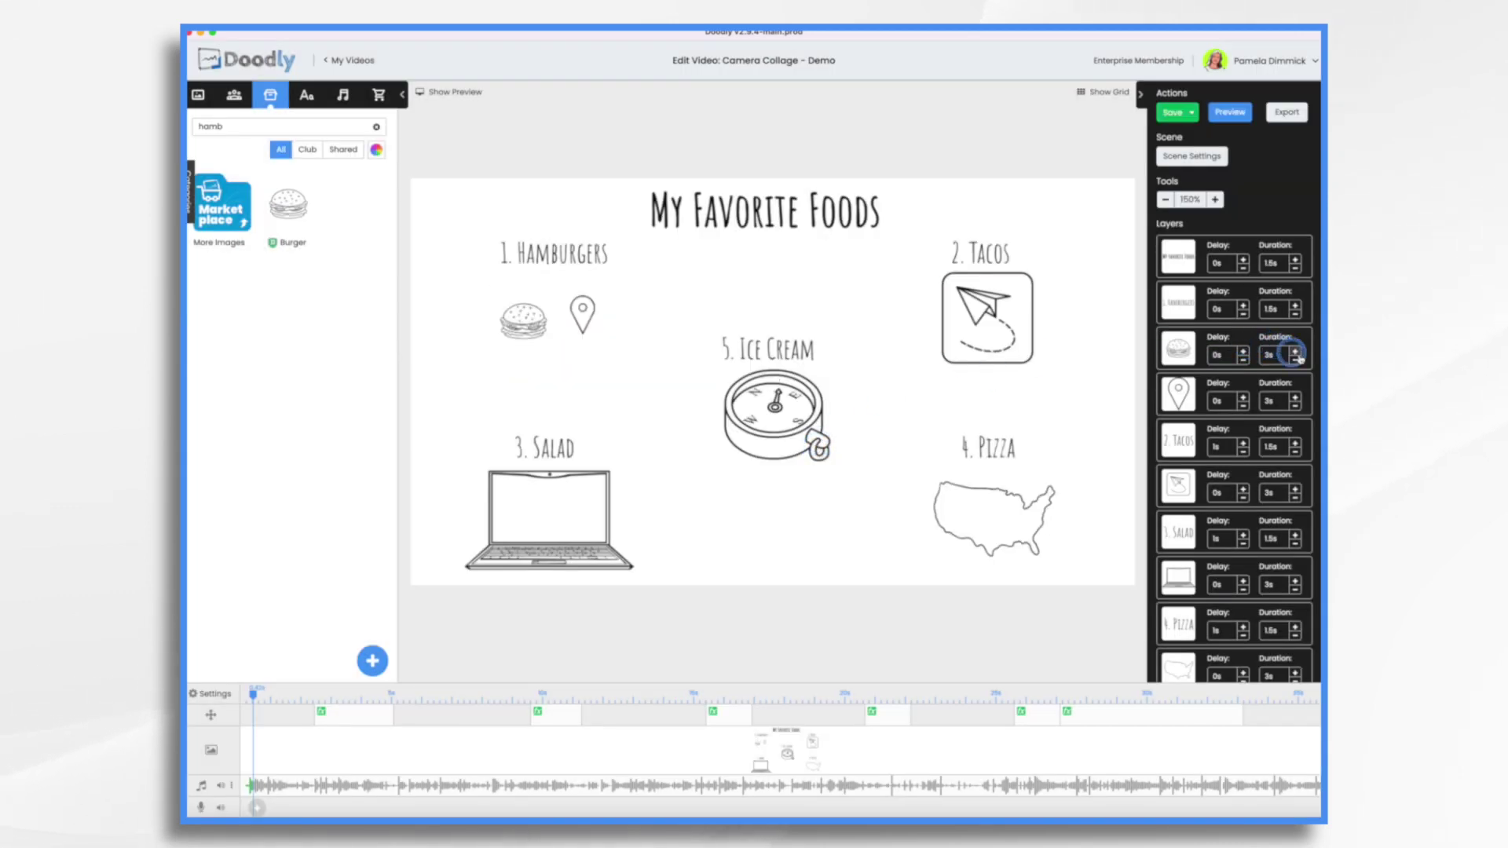
click(496, 302)
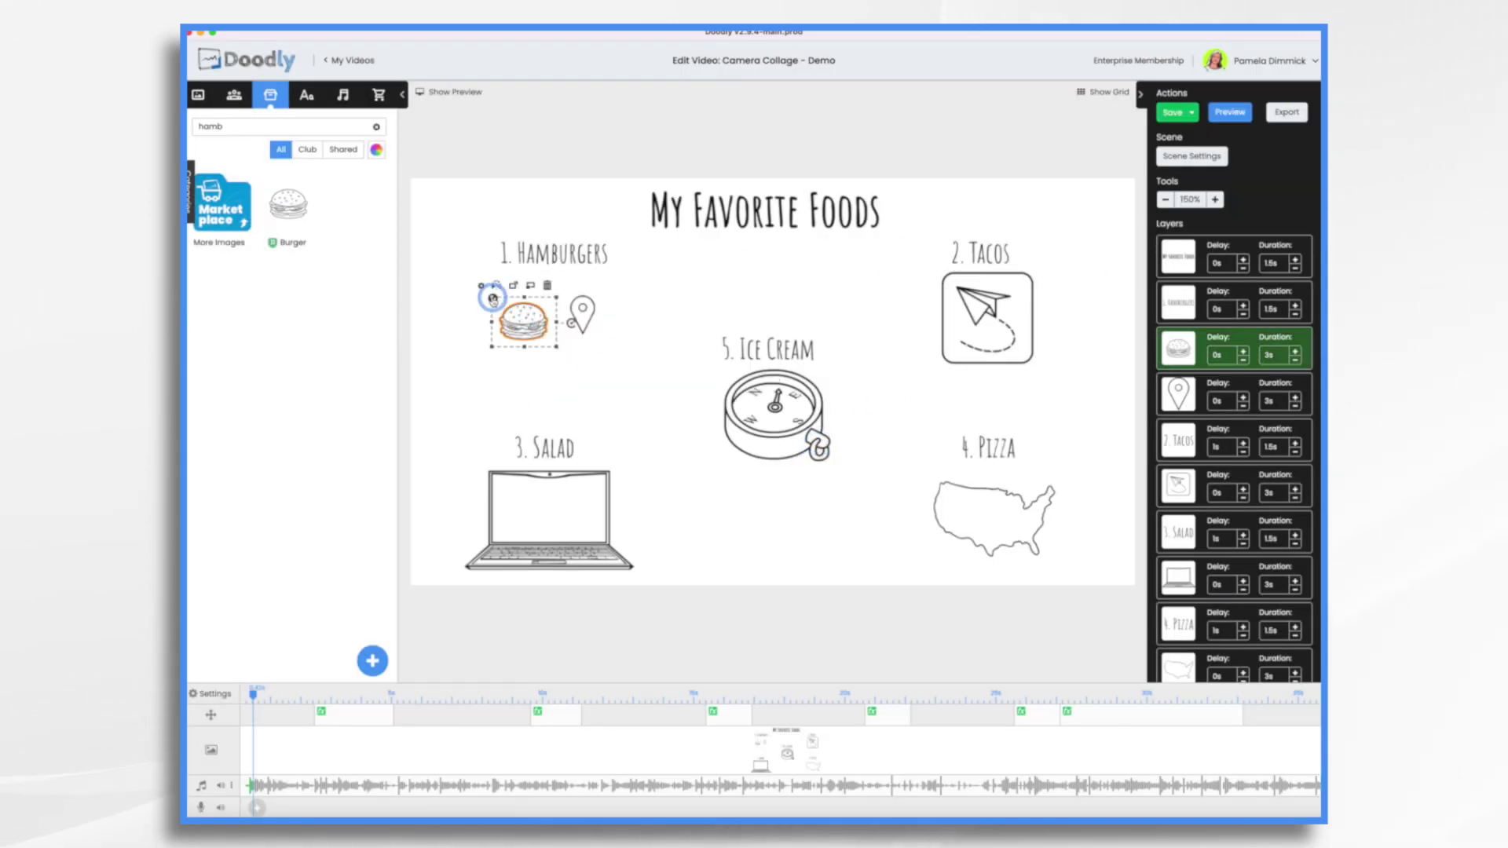
drag(496, 301, 511, 306)
click(582, 320)
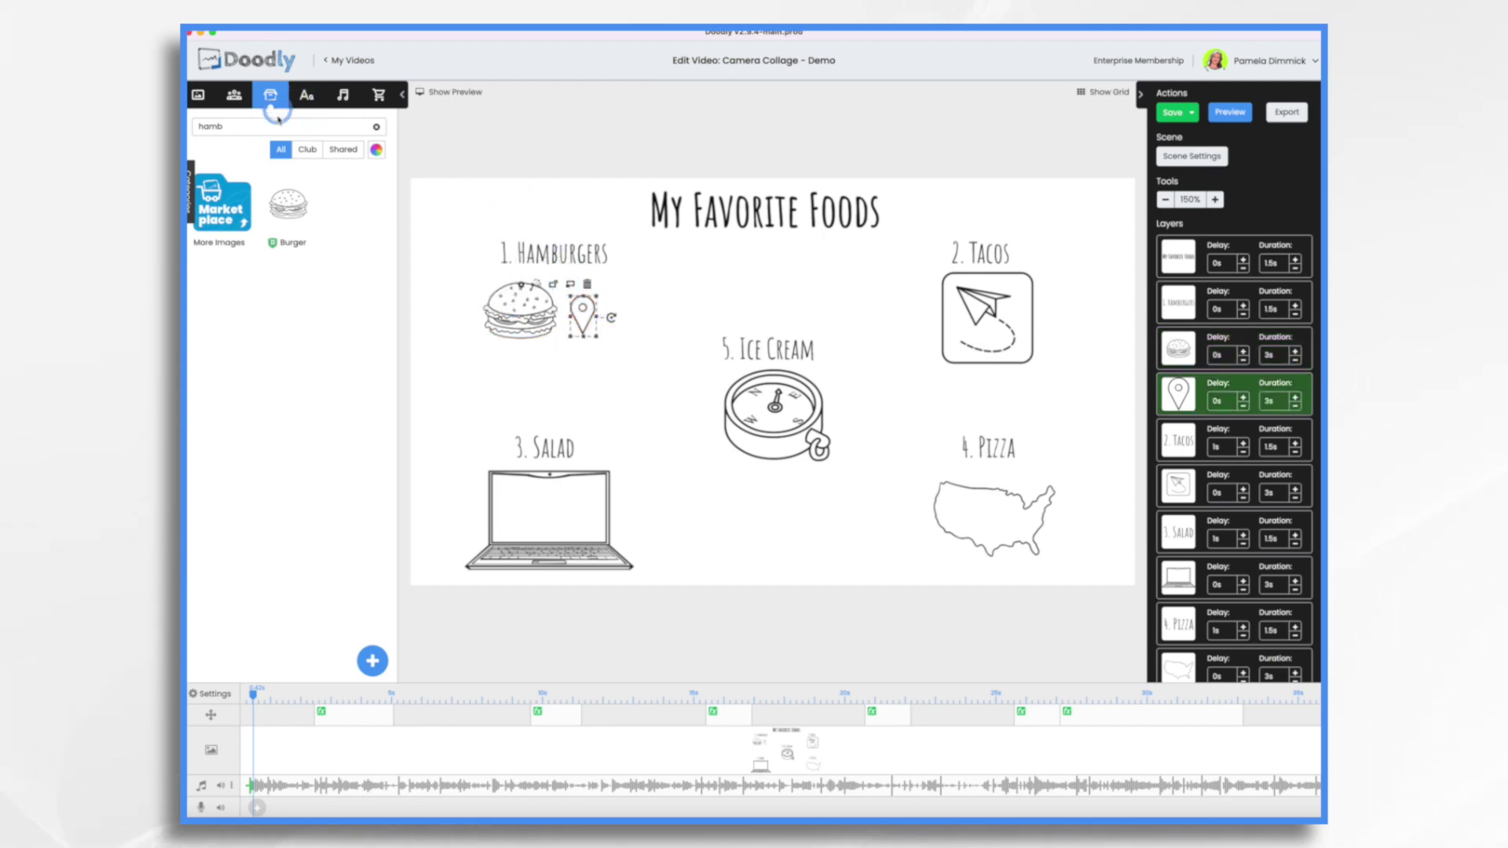
- Replace the pin image with the French Fries prop from a 'fries' search and enlarge it
key(BackSpace)
text(fries)
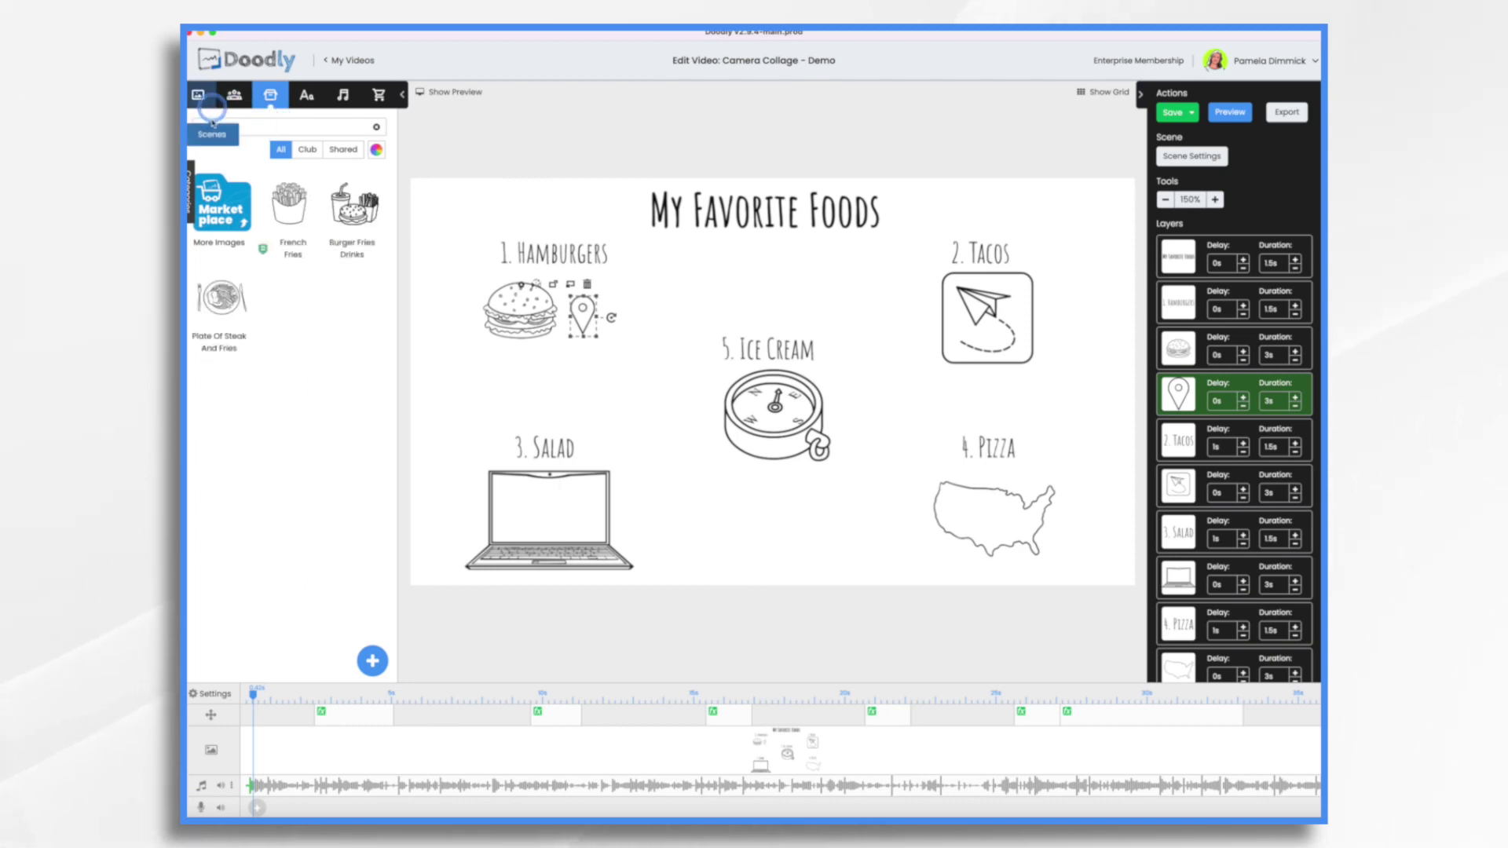
drag(289, 206, 583, 314)
click(790, 445)
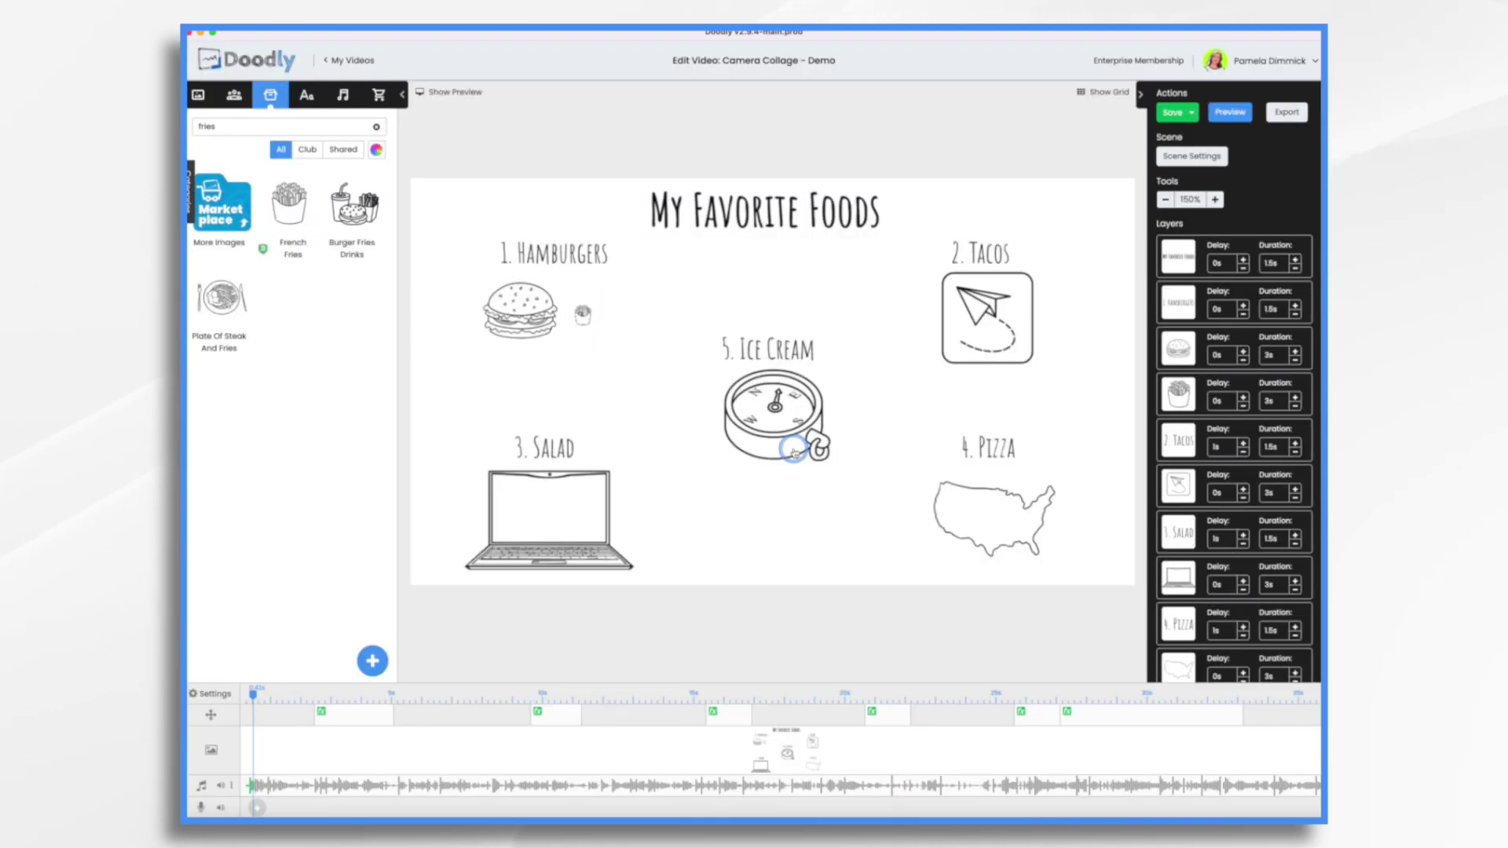
drag(596, 303, 628, 276)
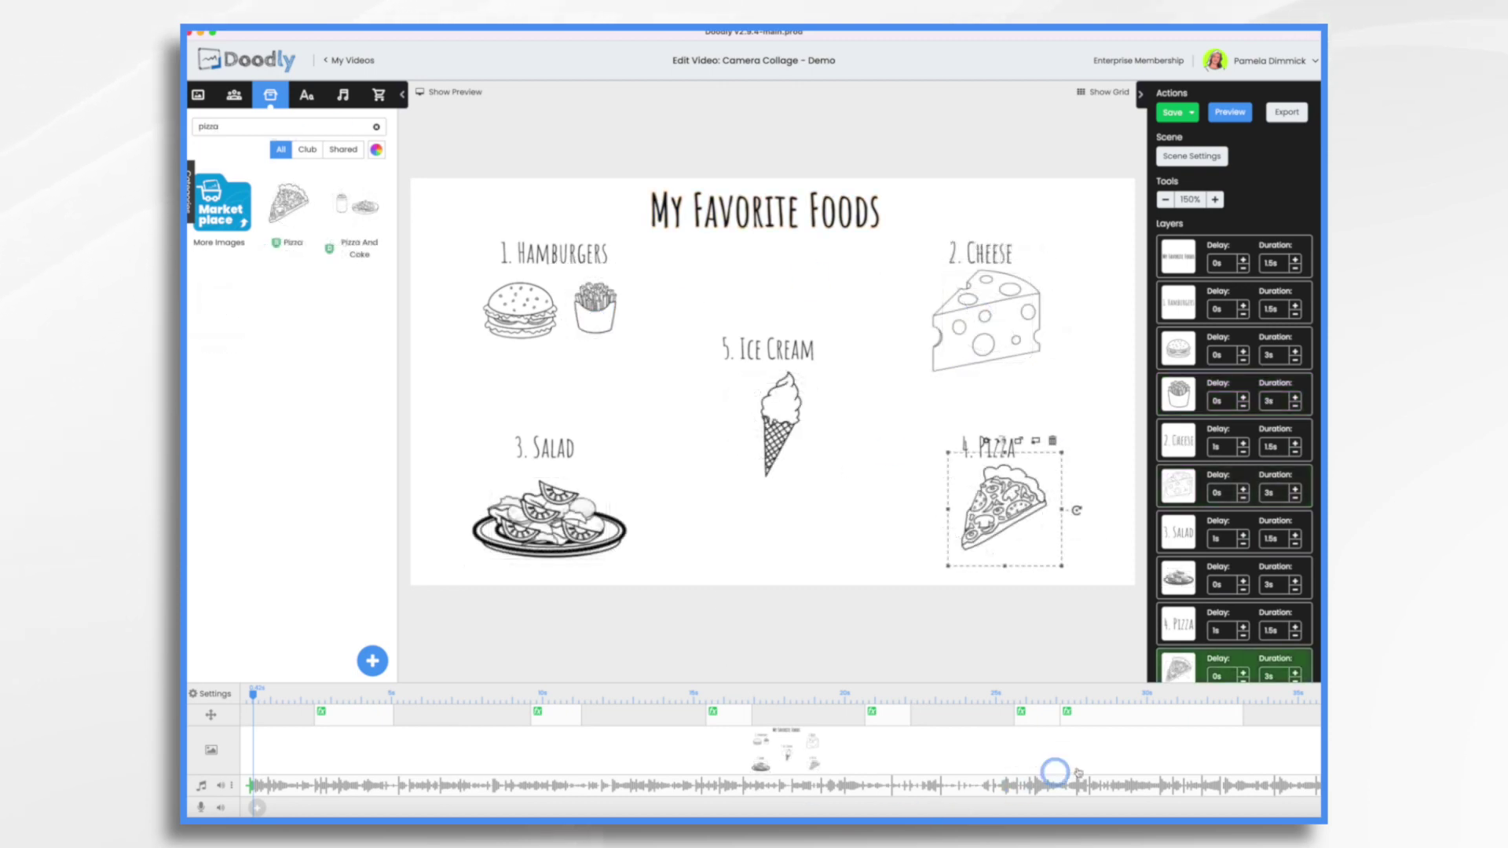
scroll(1139, 768, right, 5)
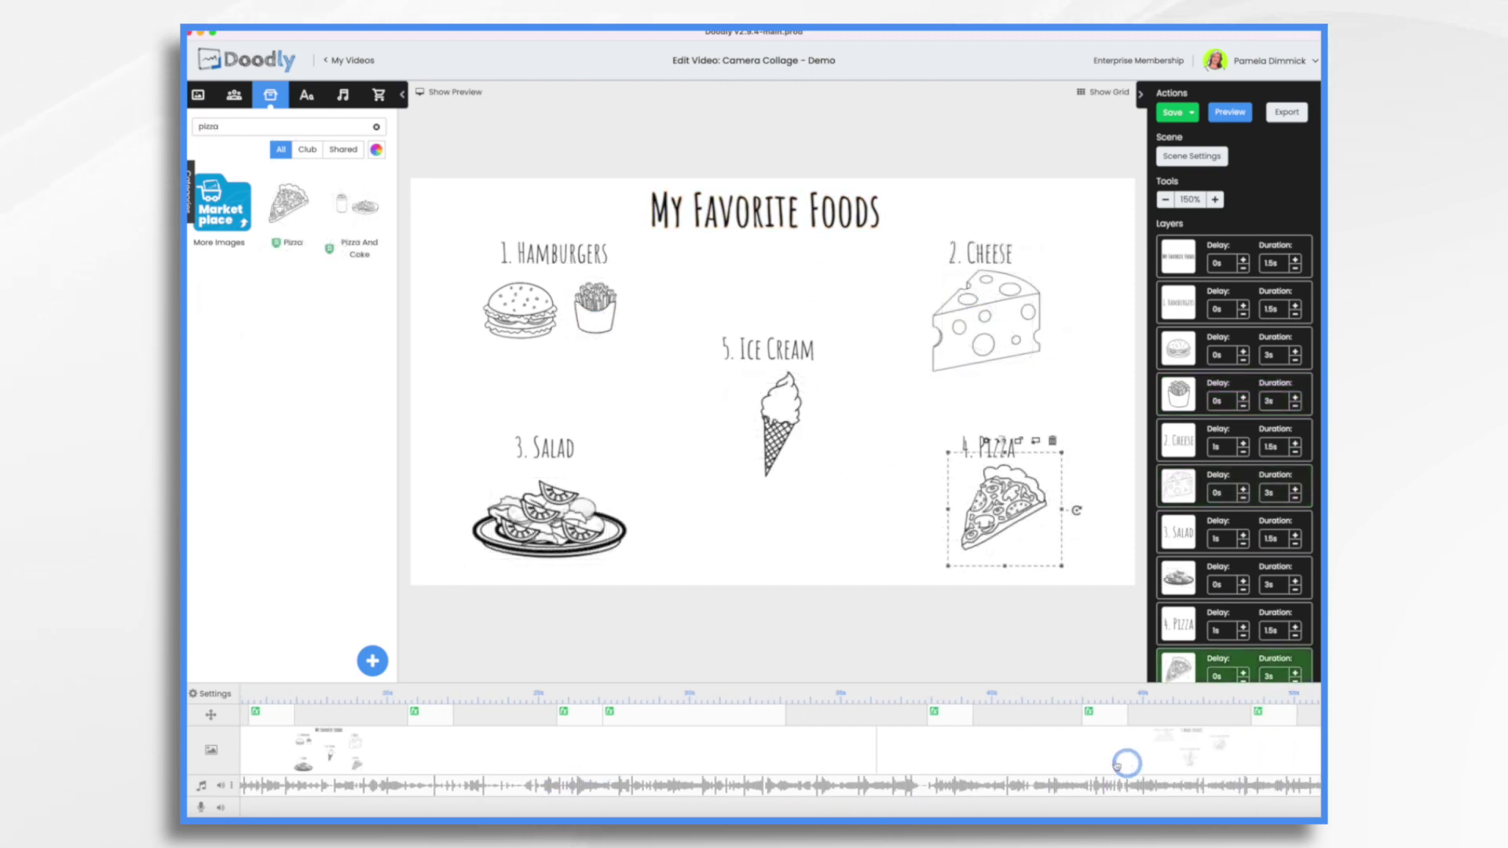
- Retitle the 3 More Points scene 'My Favorite Veggies', then go to the Most Important Point scene
click(1047, 753)
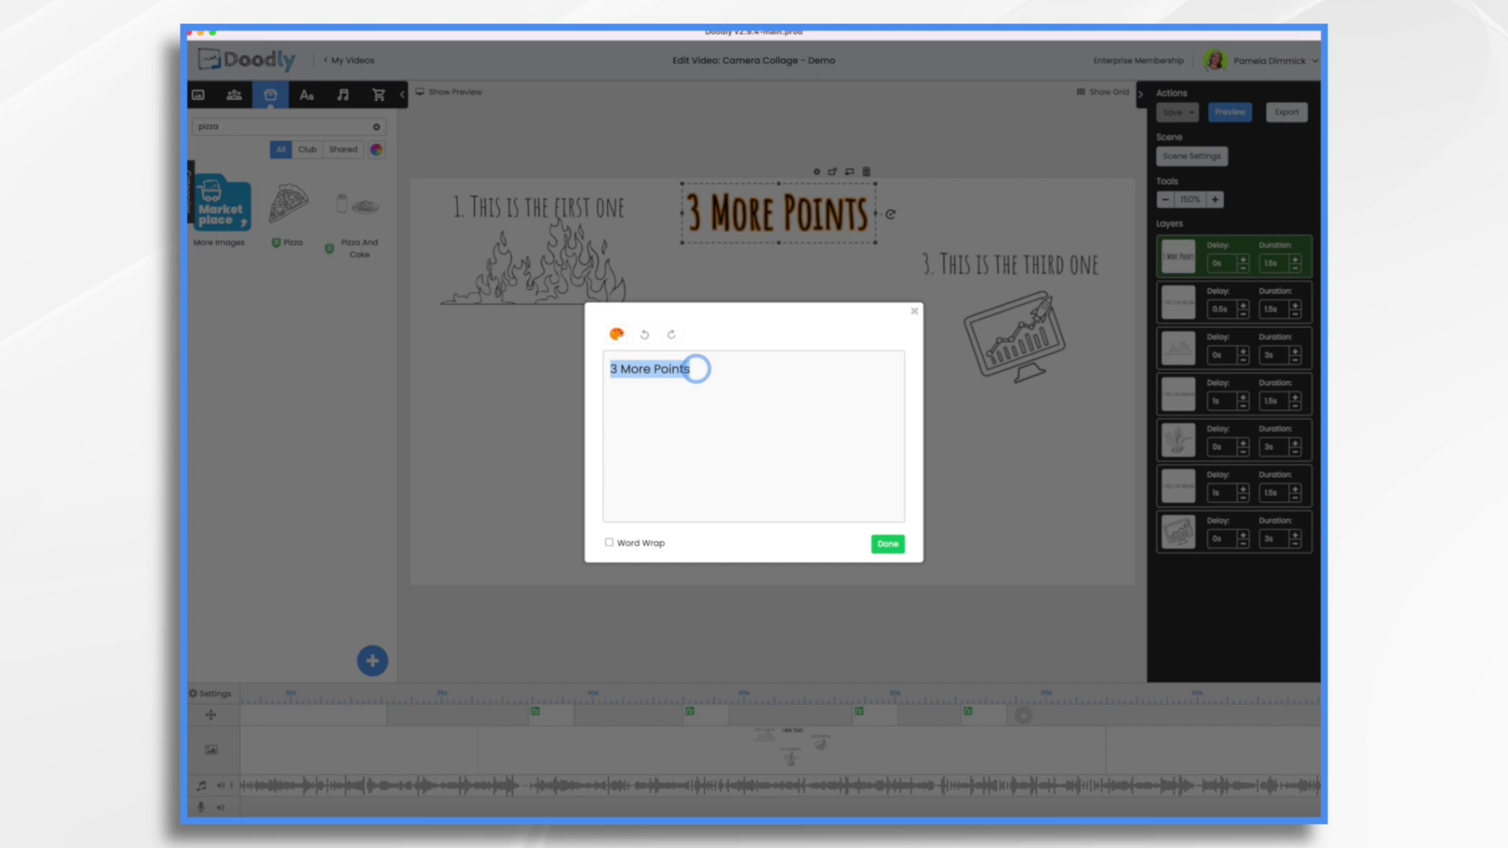
text(My Favorite Veggies)
click(887, 544)
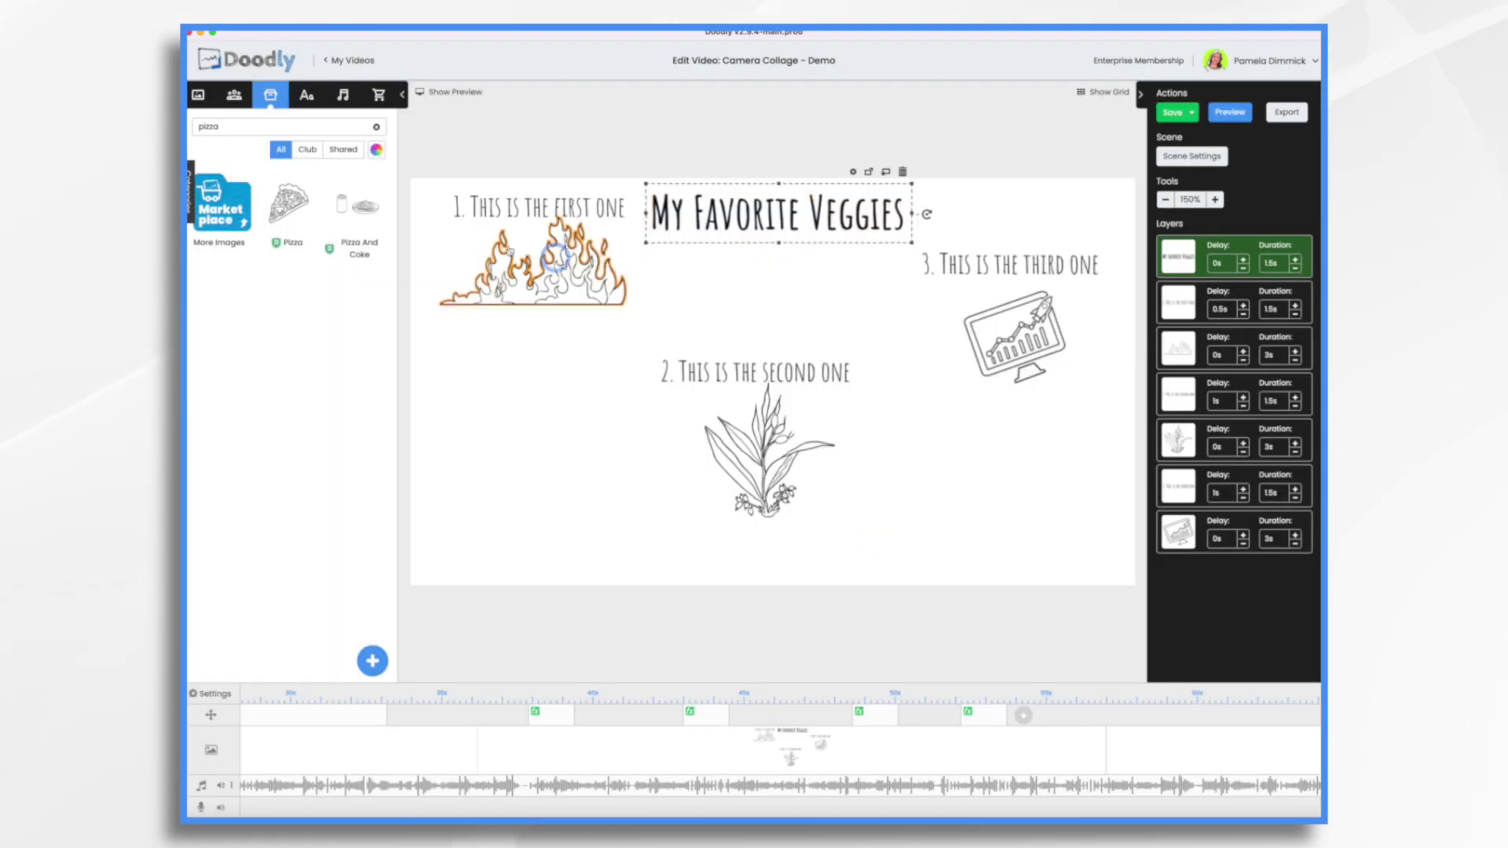
click(1261, 750)
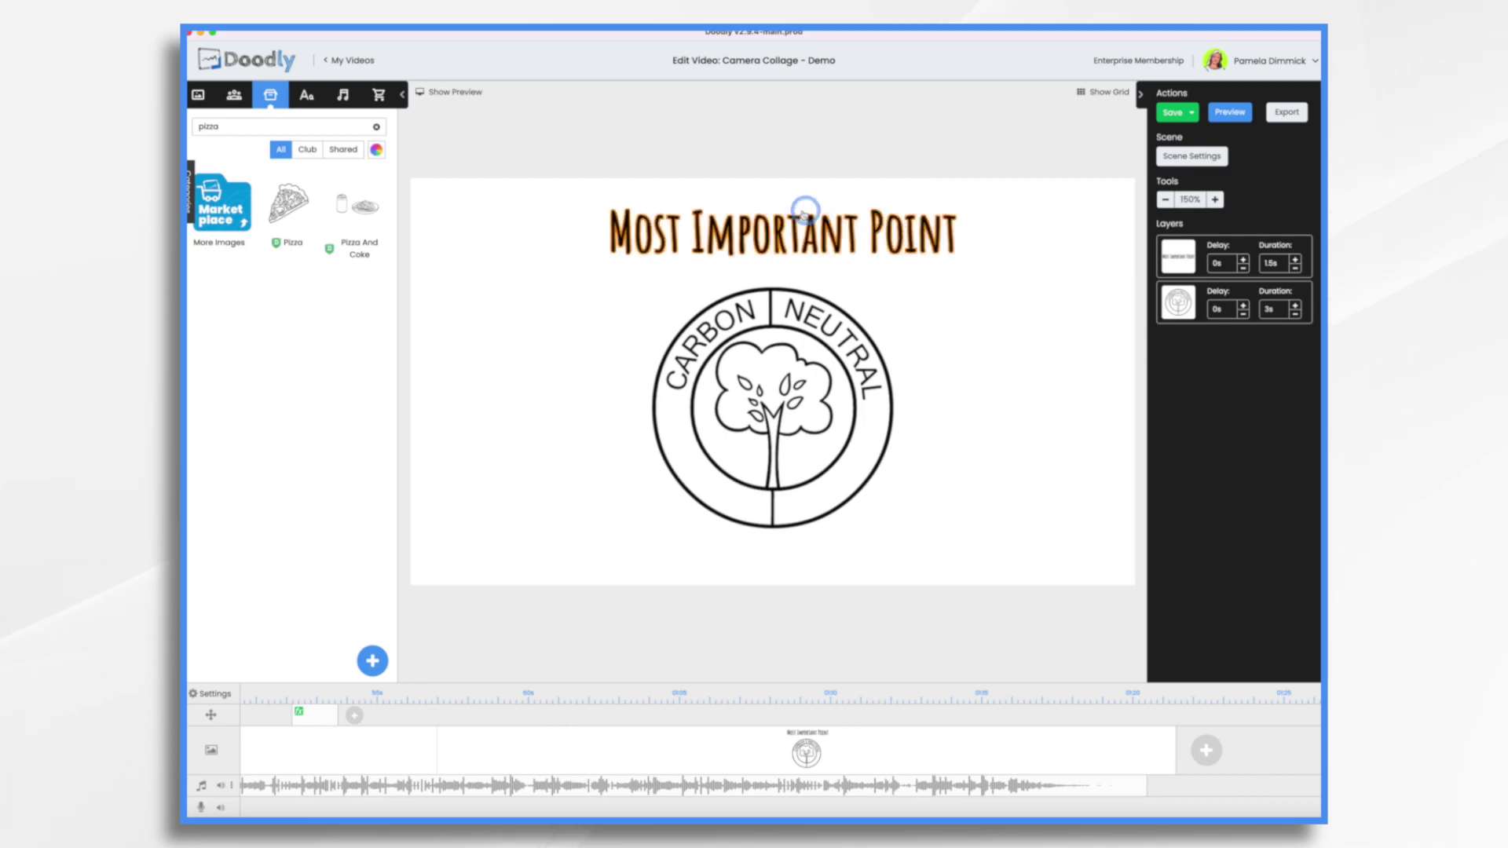
click(785, 231)
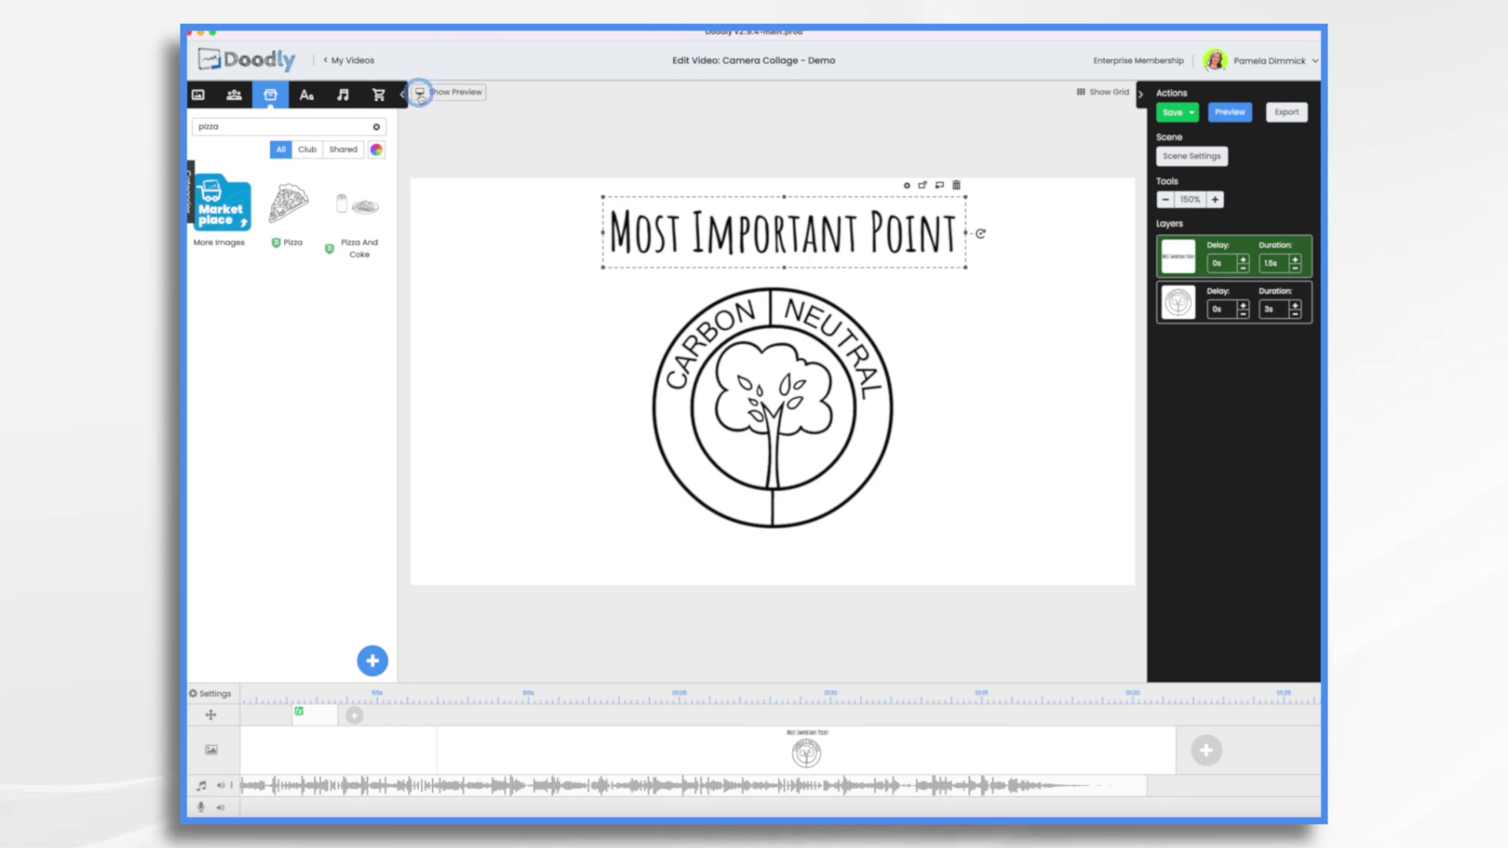
- Play a preview of the whole video, then close the preview
click(1231, 115)
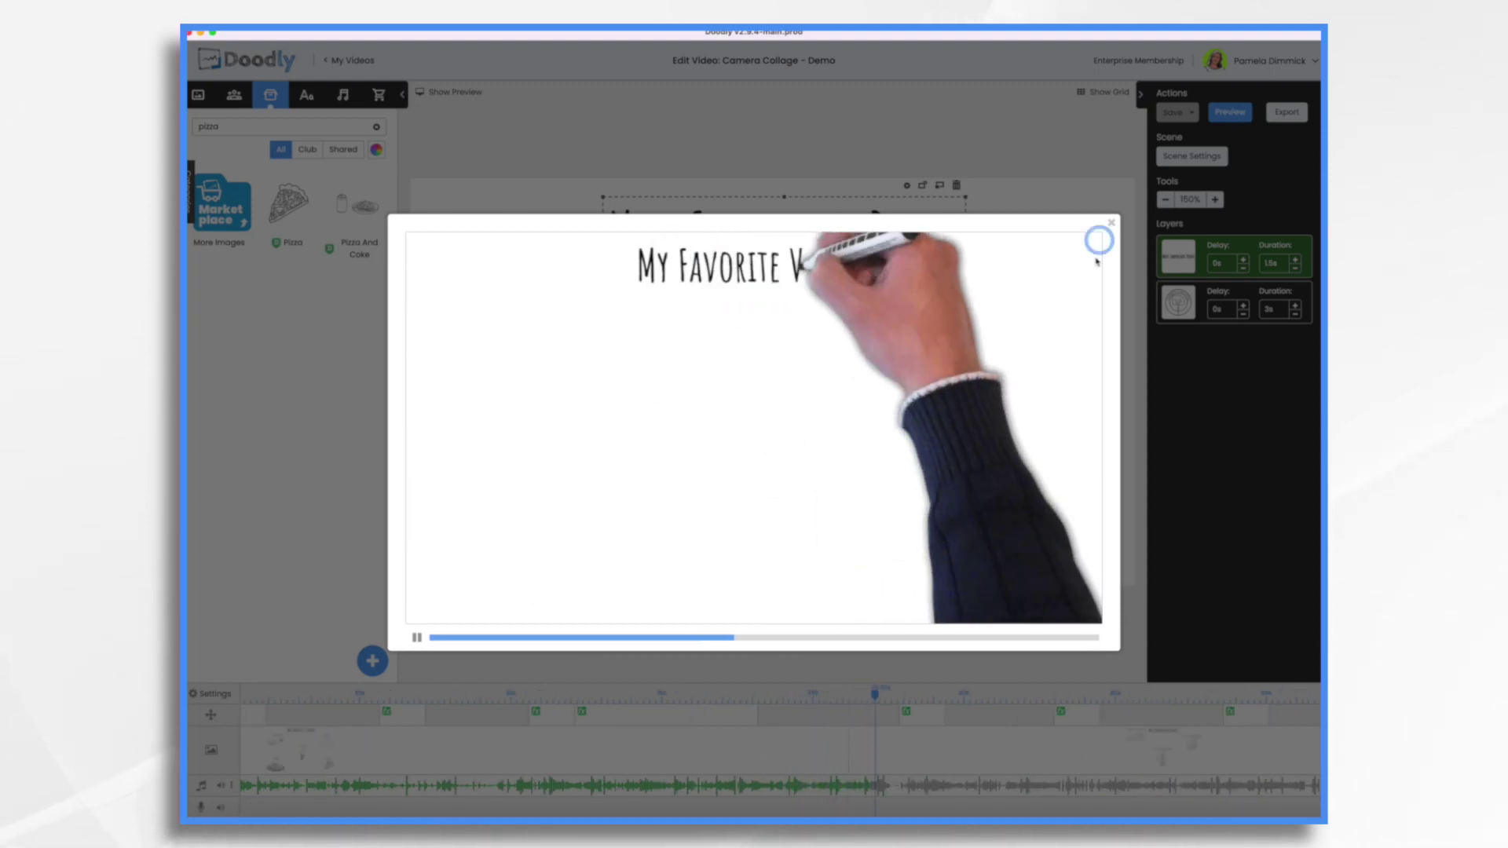
click(1110, 223)
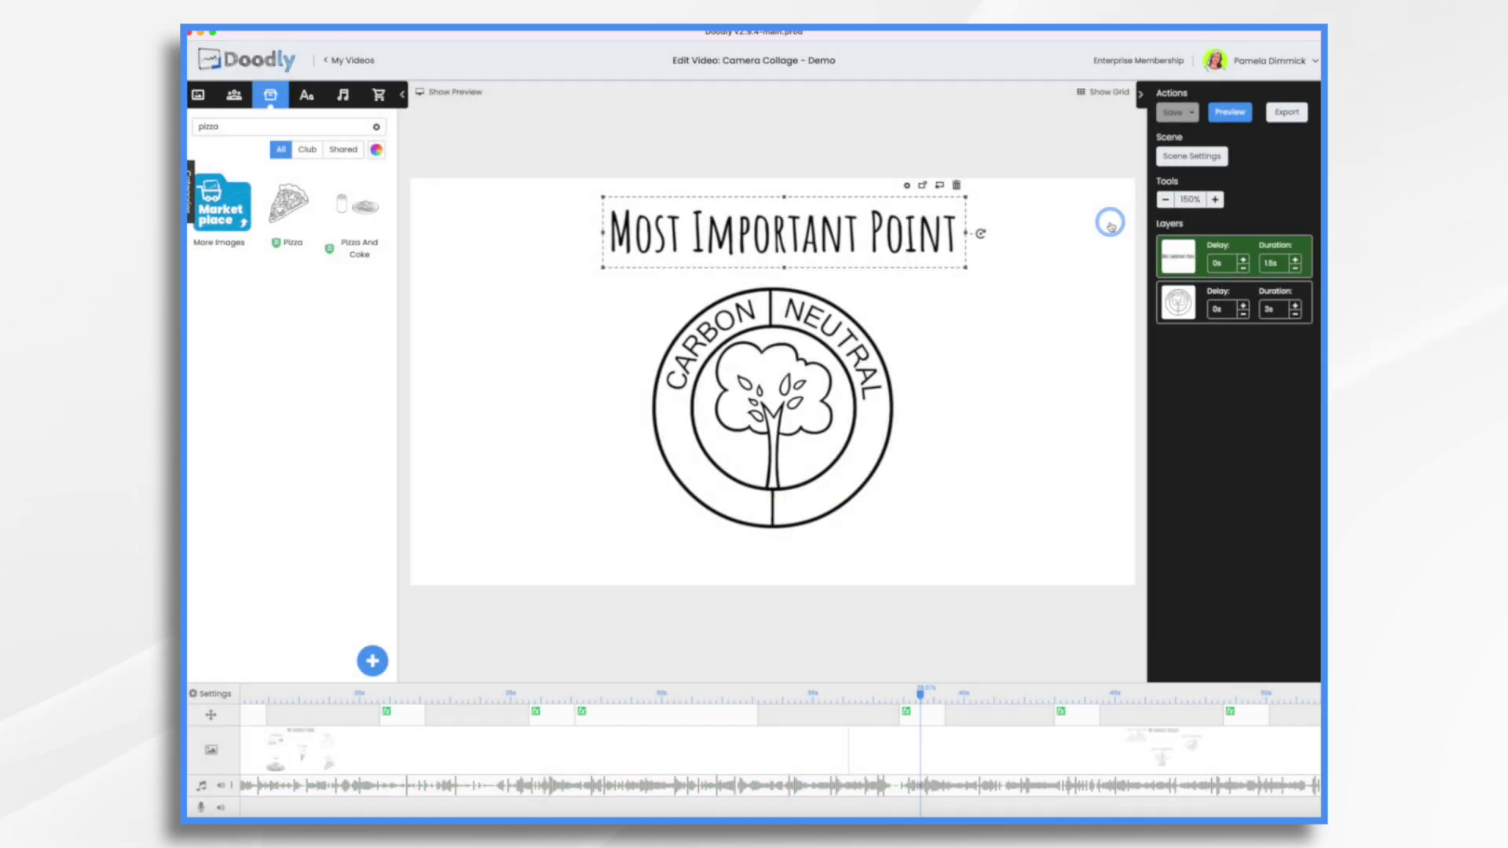
- Remove the fries from My Favorite Foods, centre the hamburger under '1. Hamburgers', and replay the scene
click(763, 756)
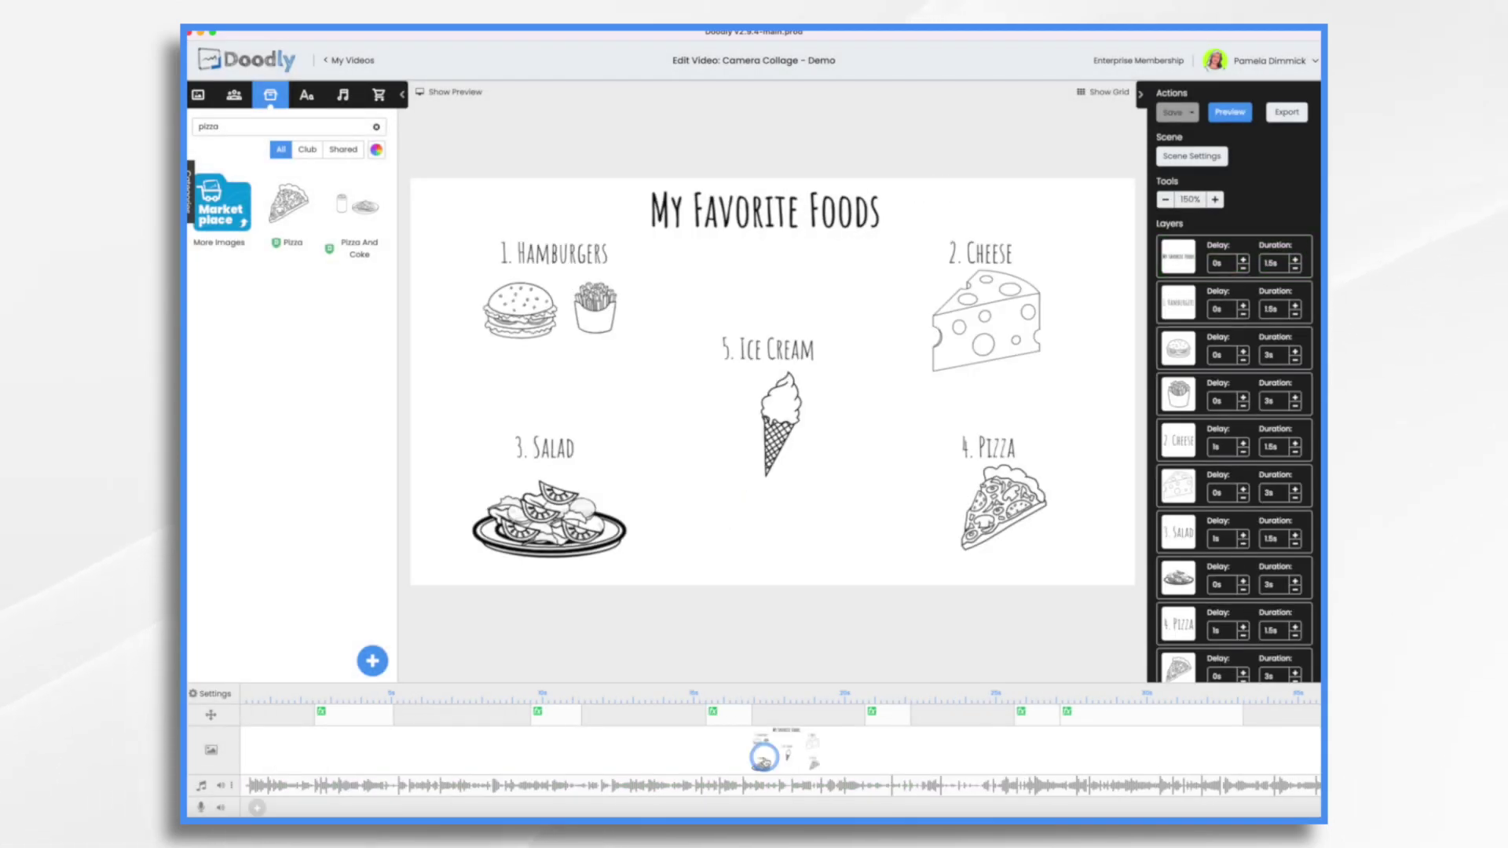
scroll(764, 756, right, 5)
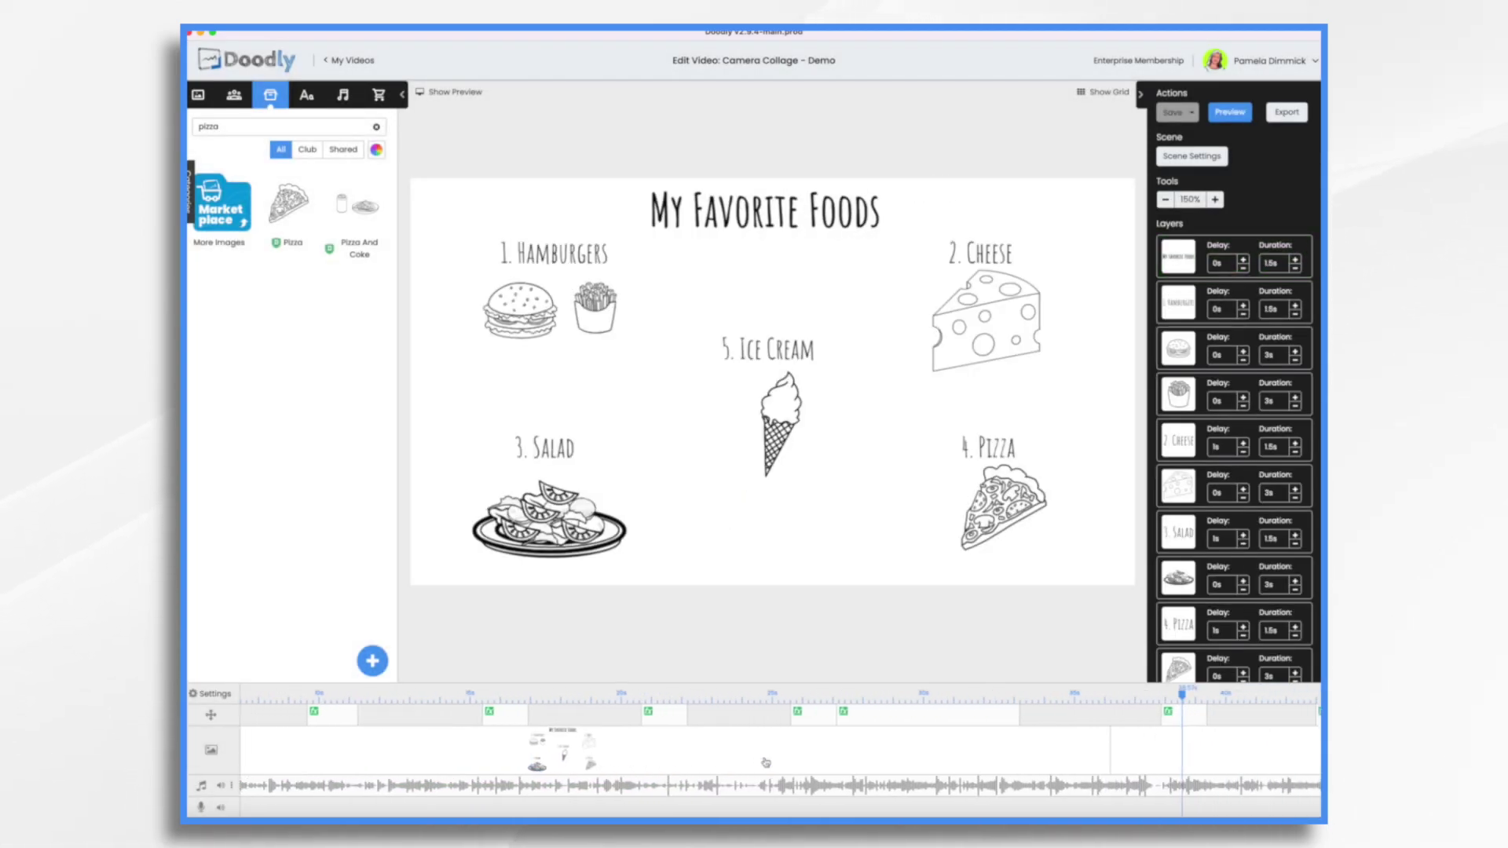
scroll(550, 750, left, 5)
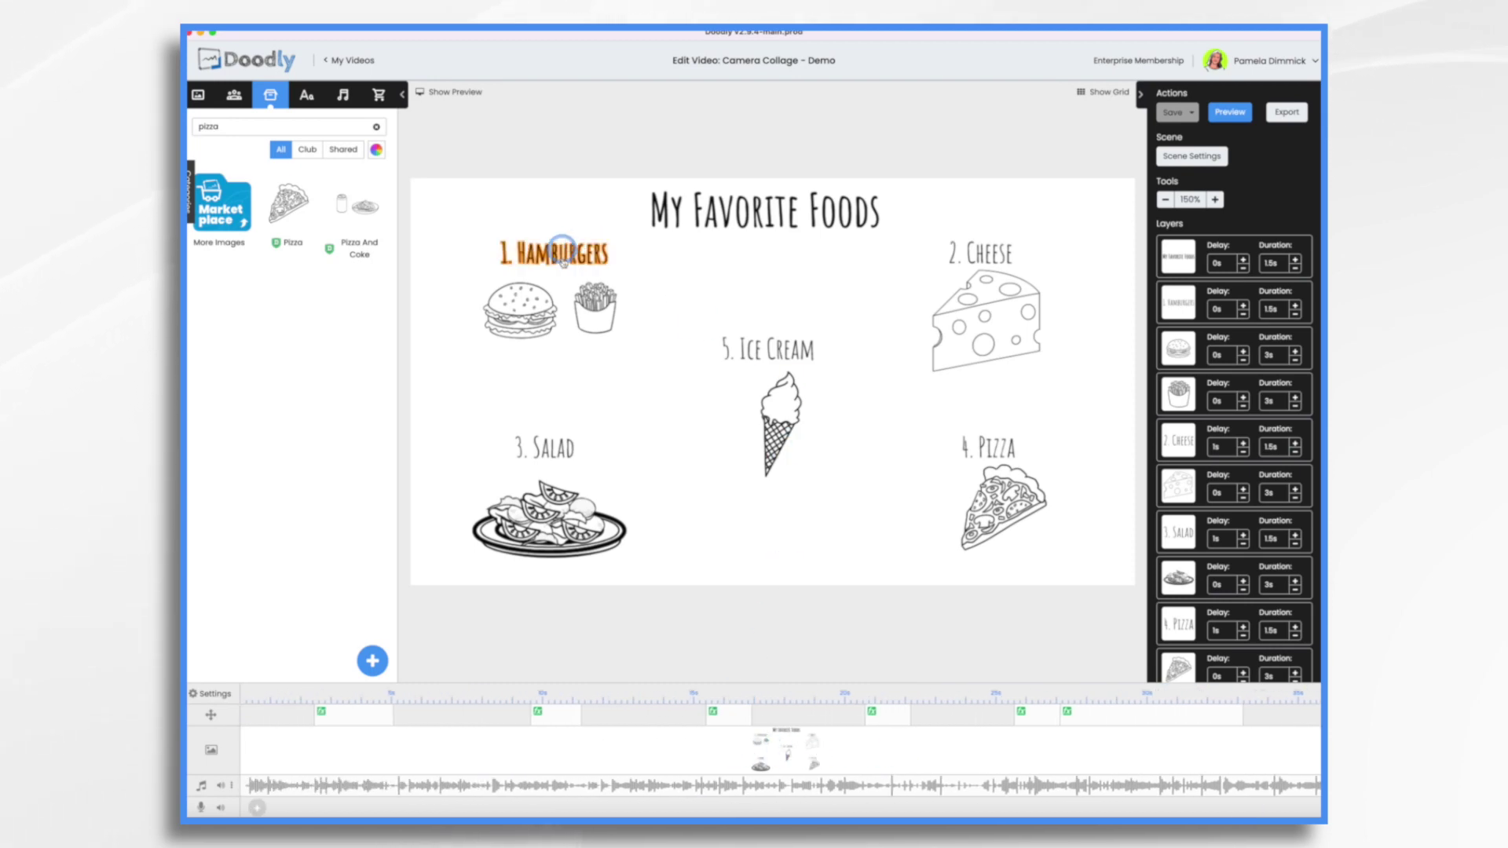
click(593, 319)
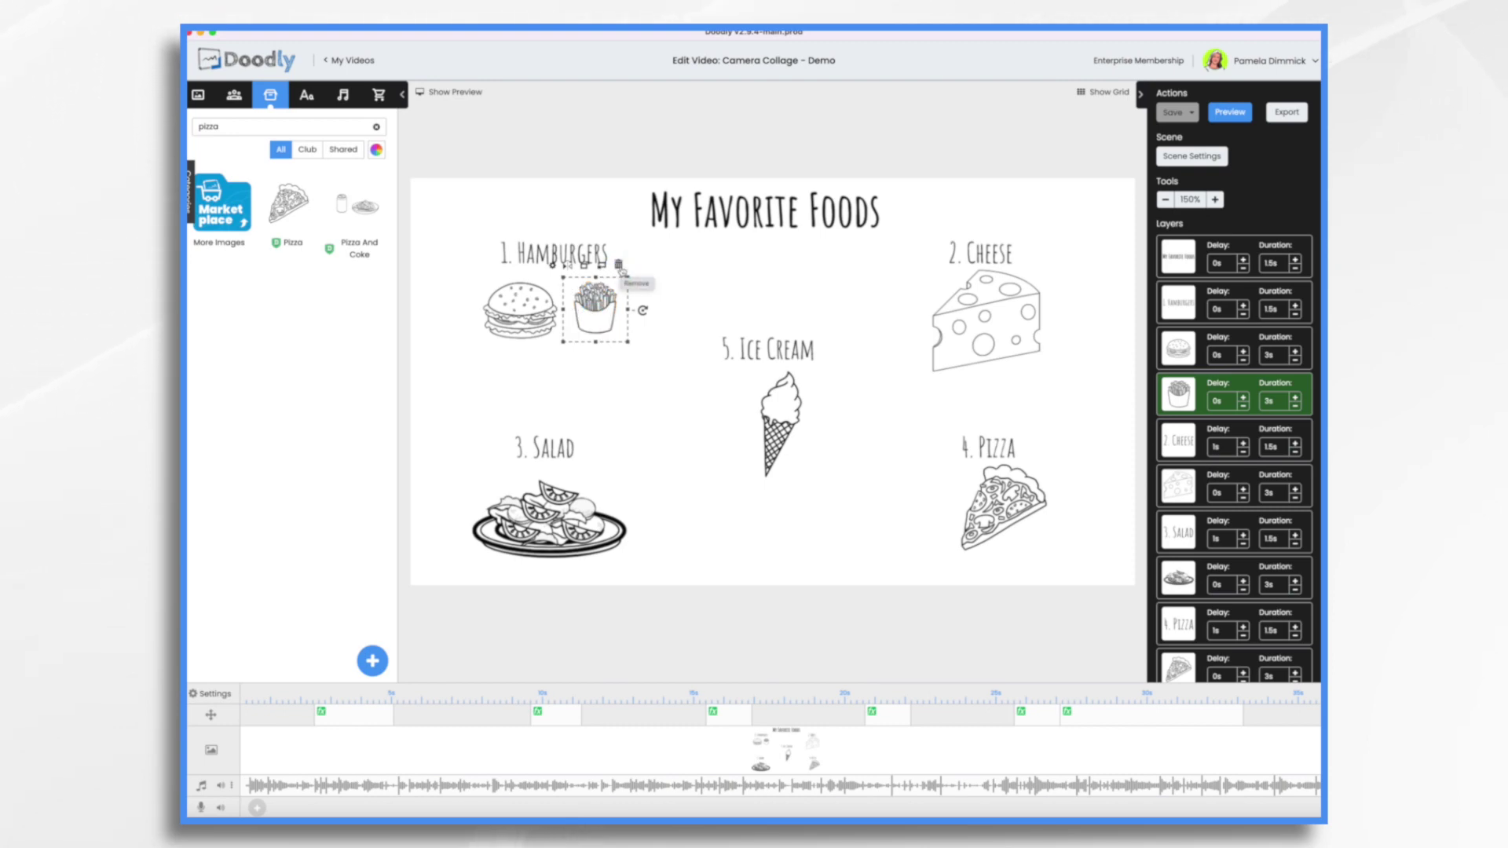
click(619, 265)
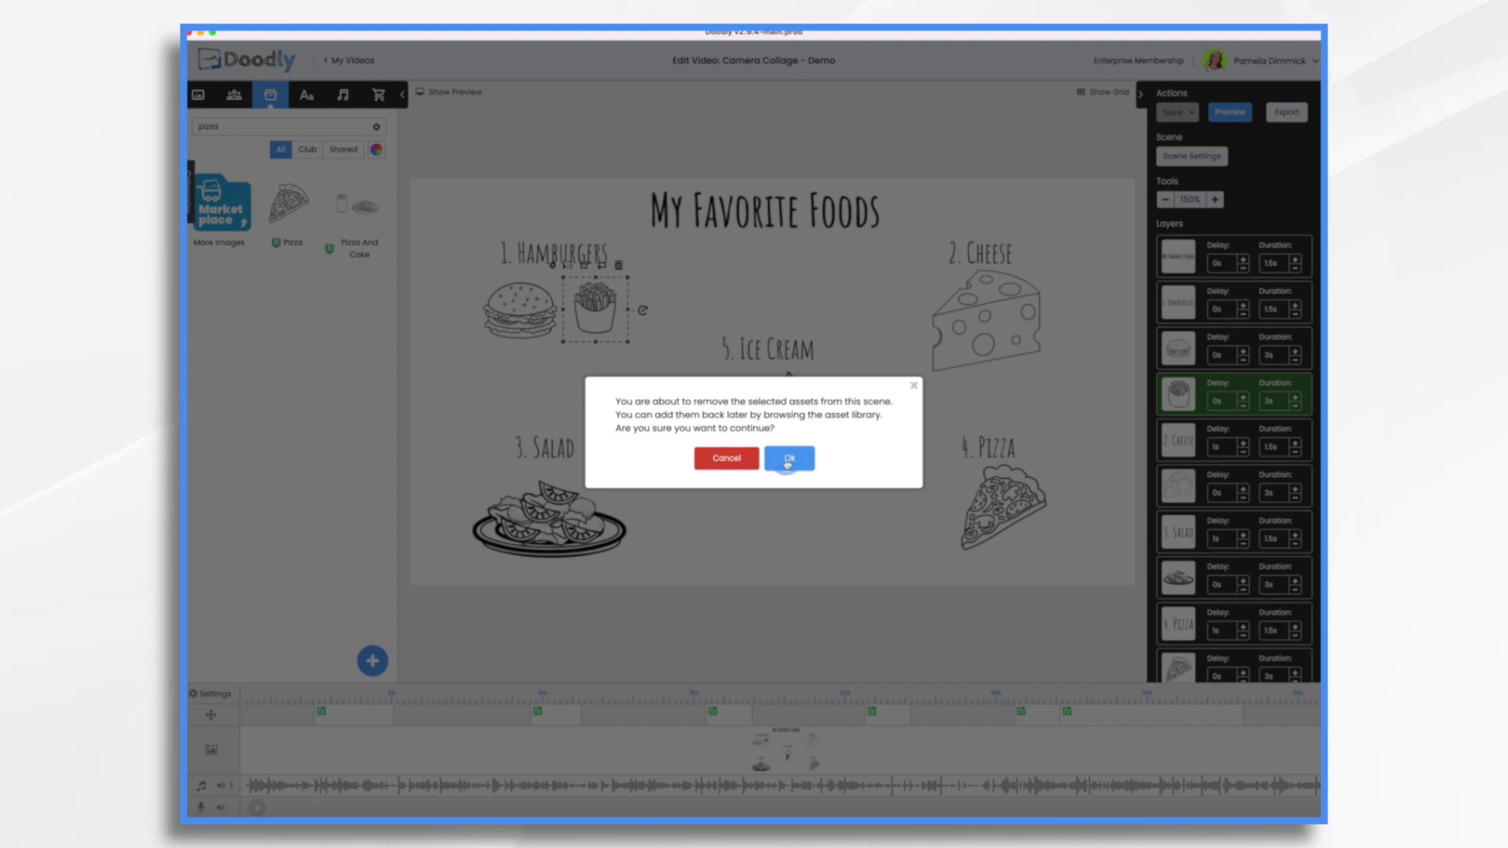
click(788, 461)
drag(520, 310, 558, 312)
click(1233, 114)
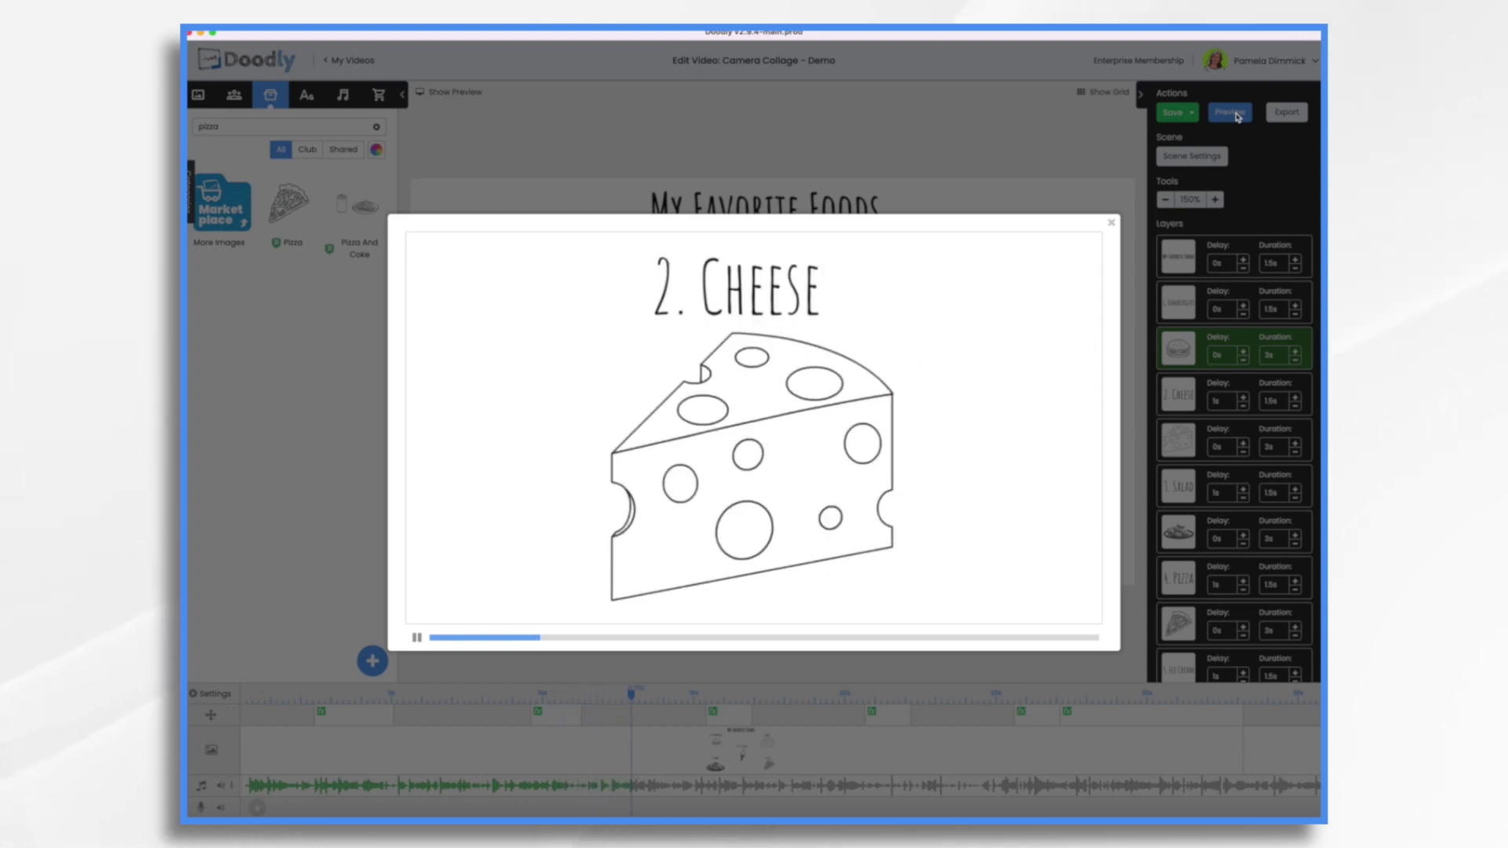
click(1108, 229)
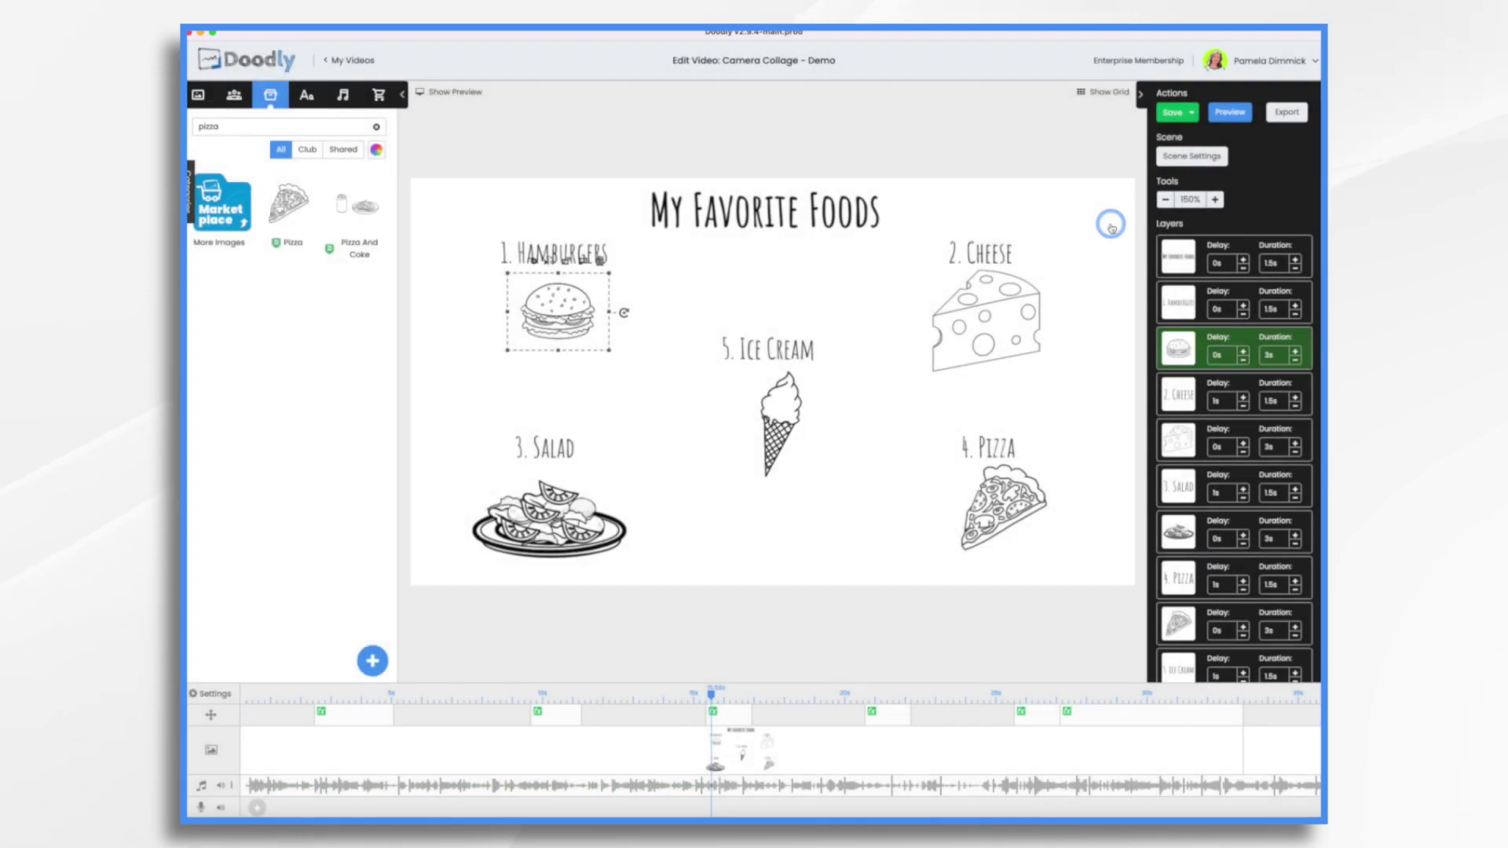
click(589, 331)
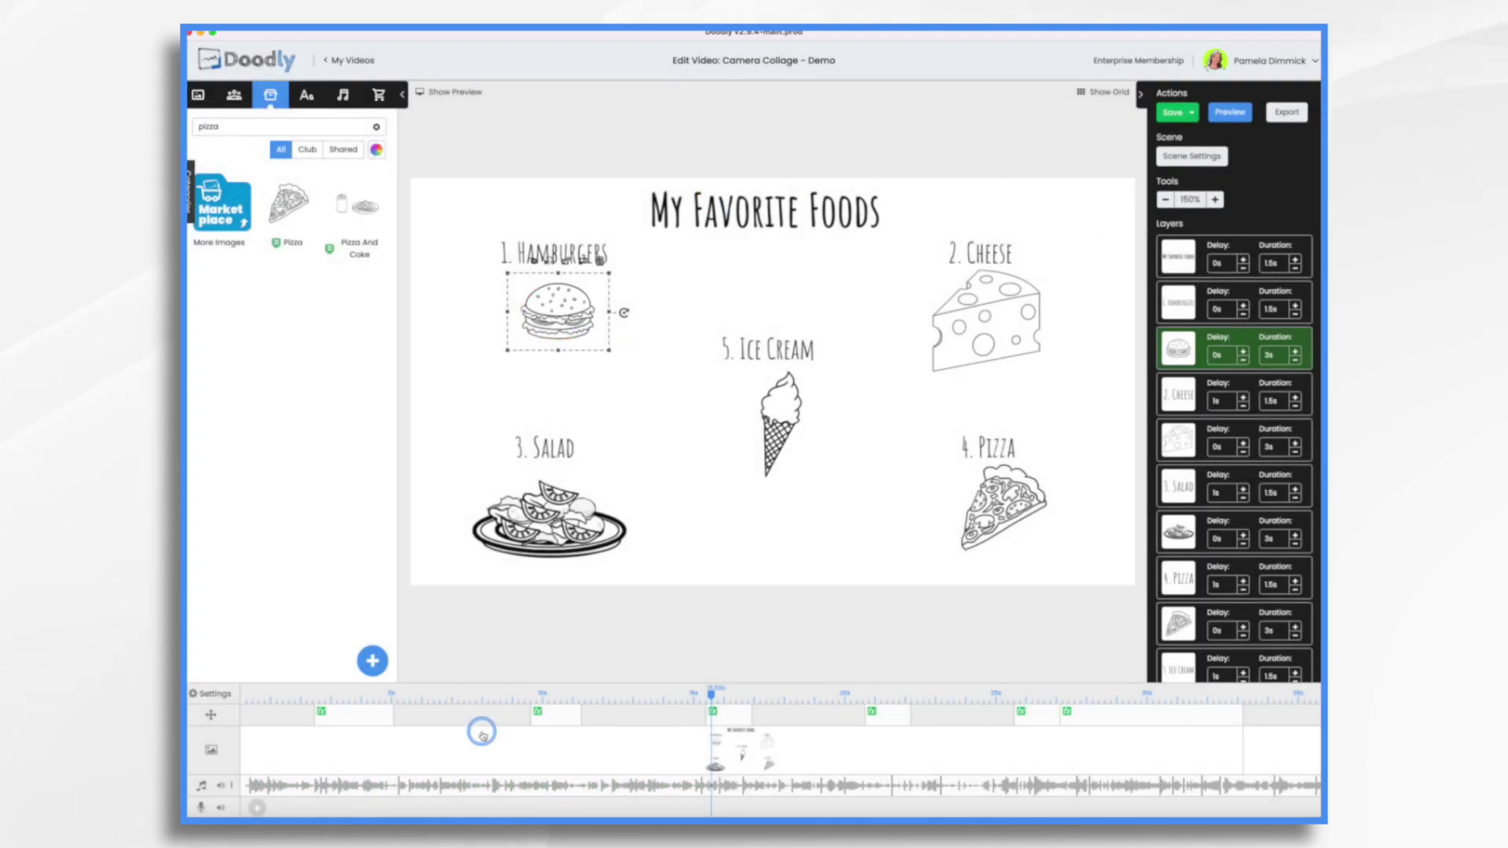
- Inspect the camera moves' Pan & Zoom settings and drag the hamburger-to-cheese move earlier
click(342, 695)
click(357, 713)
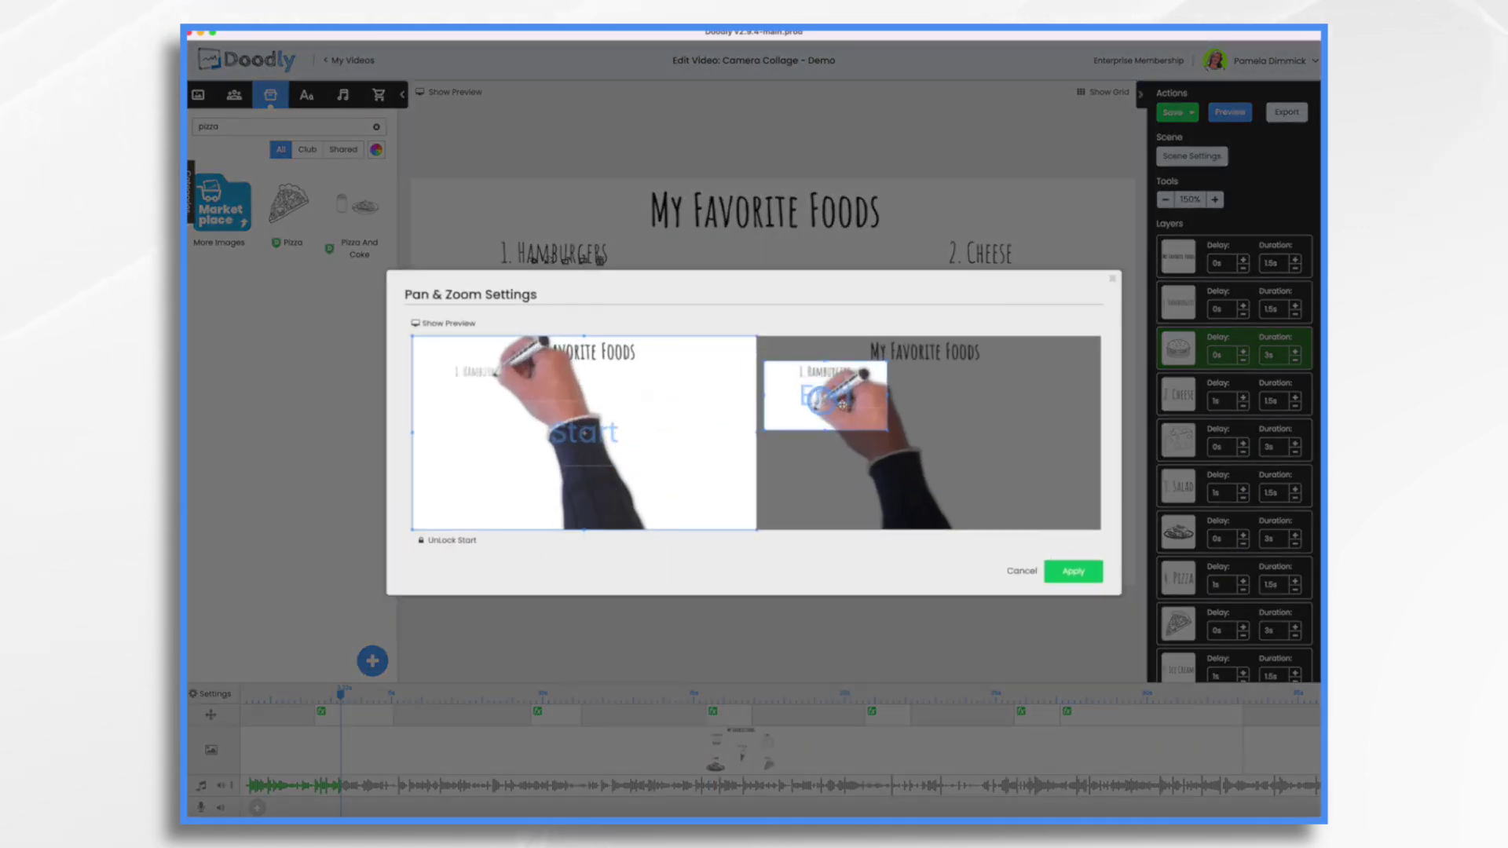
click(1113, 279)
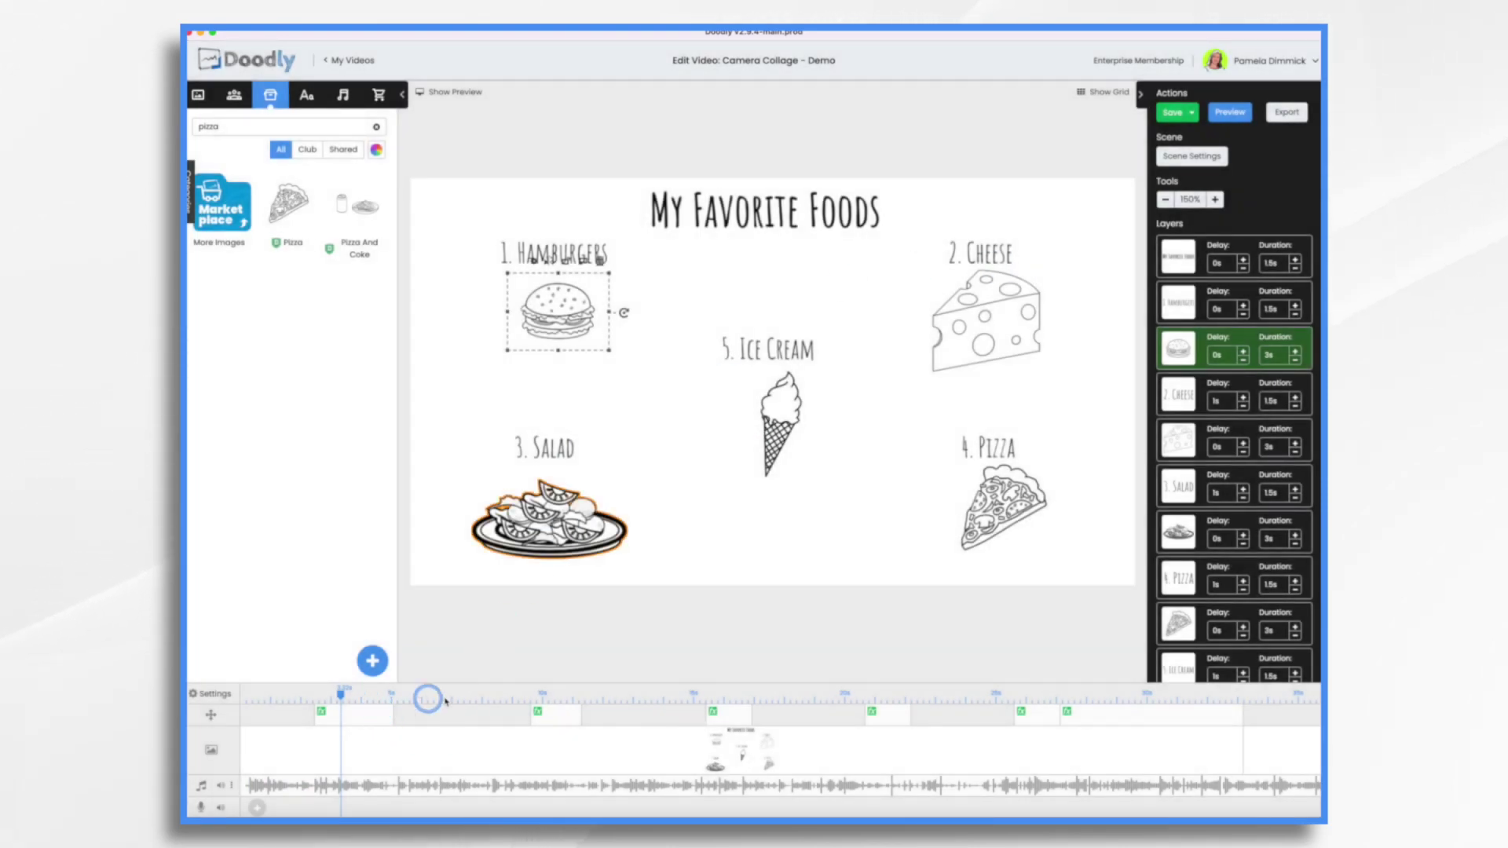
click(556, 715)
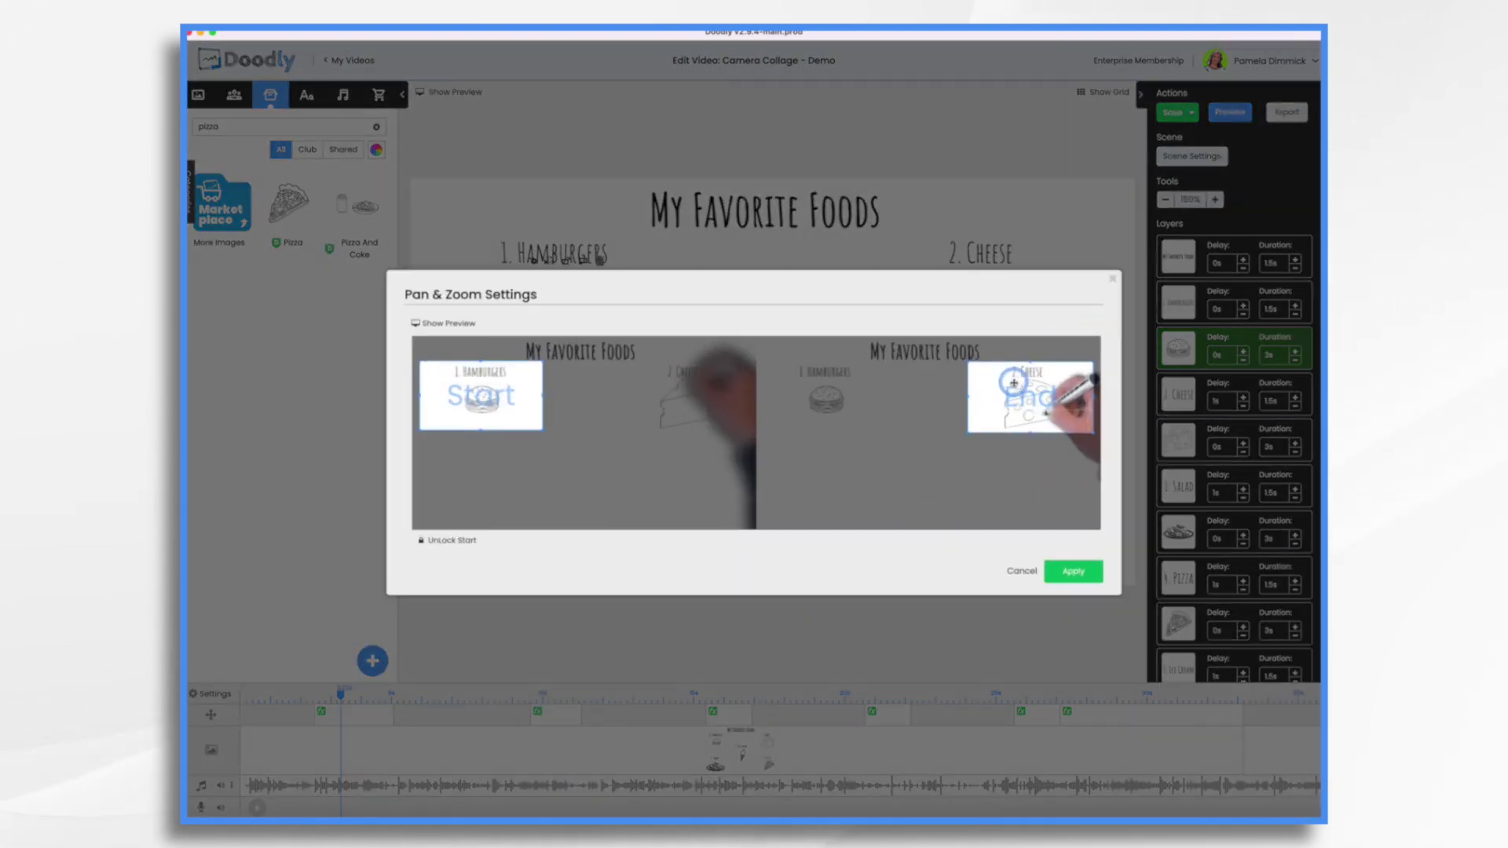
click(1112, 280)
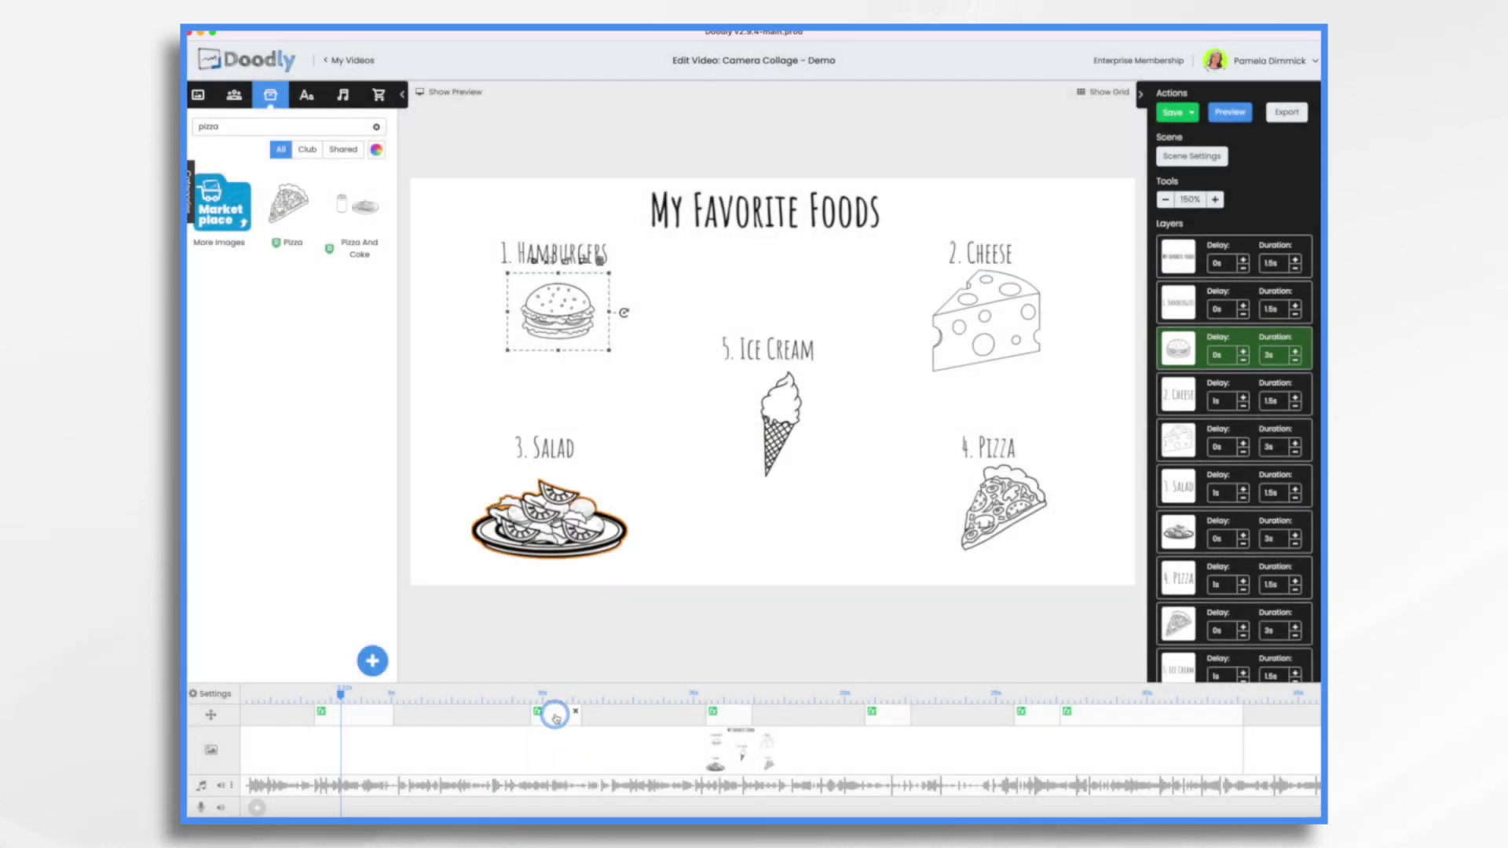
mouse_move(557, 718)
drag(551, 716, 467, 715)
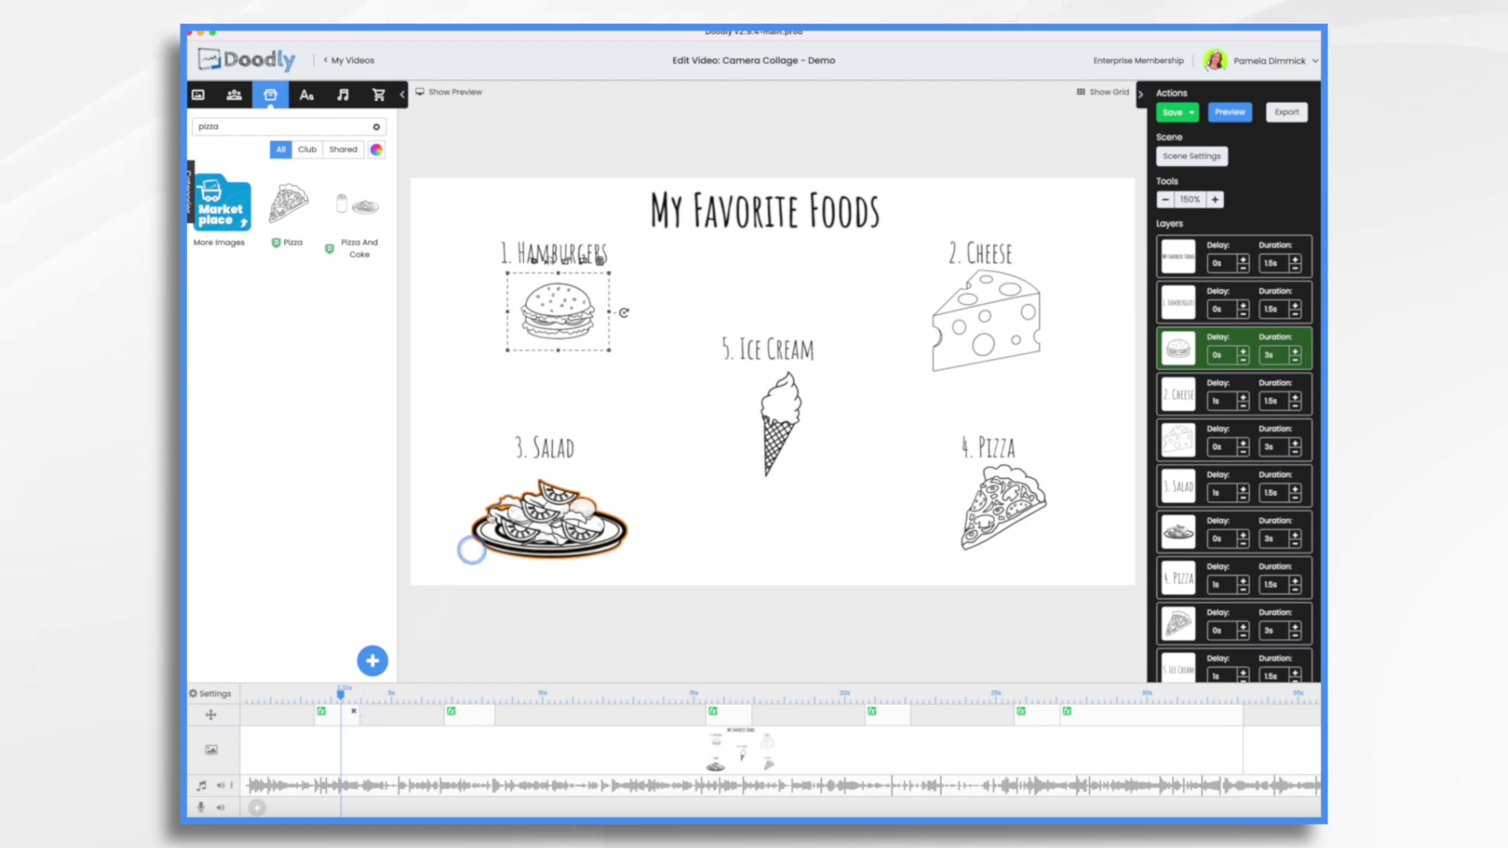
click(1230, 113)
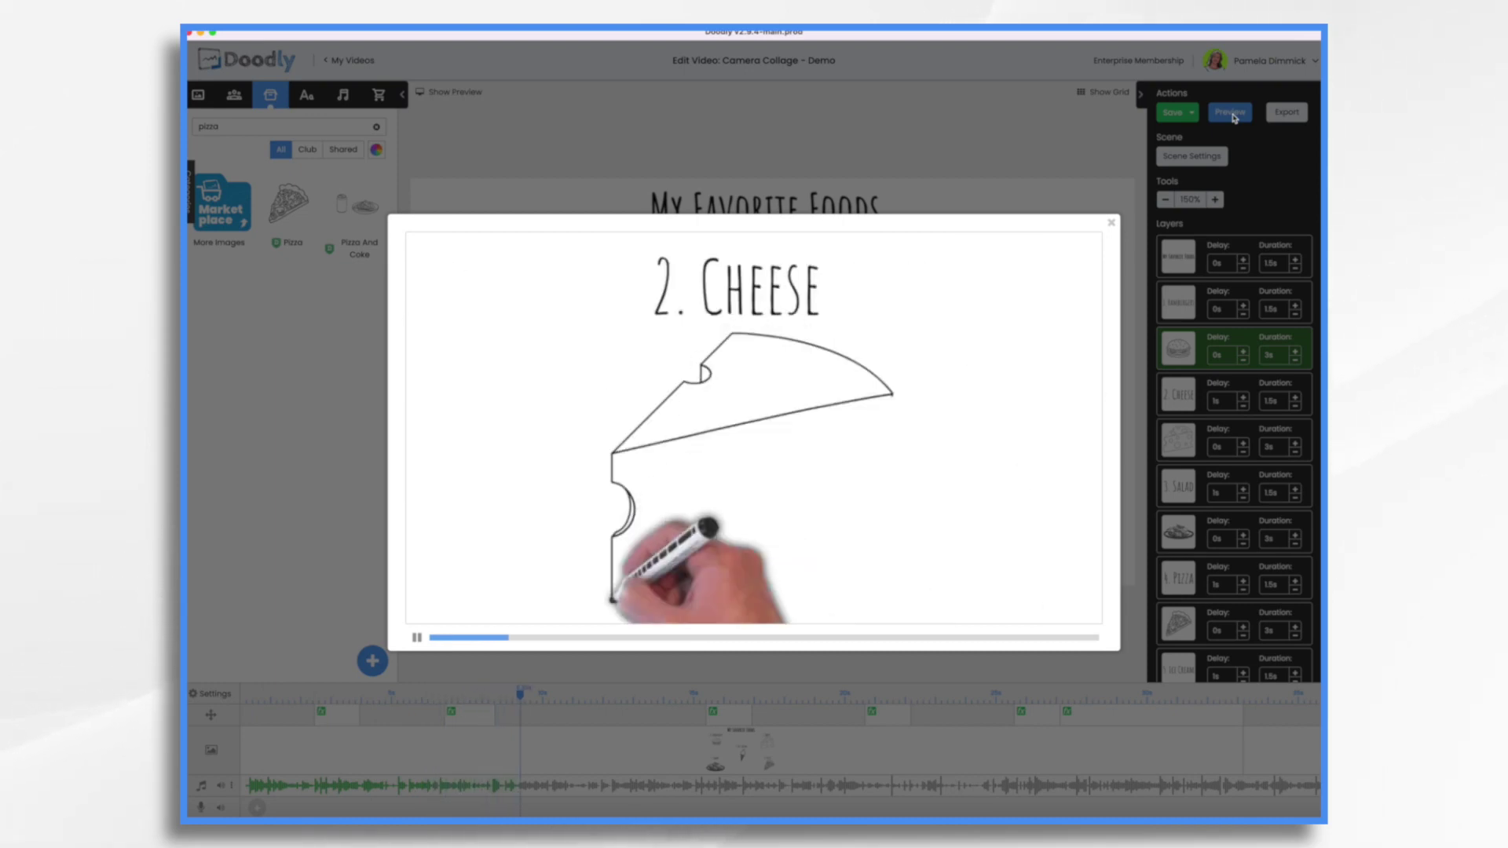
click(1111, 225)
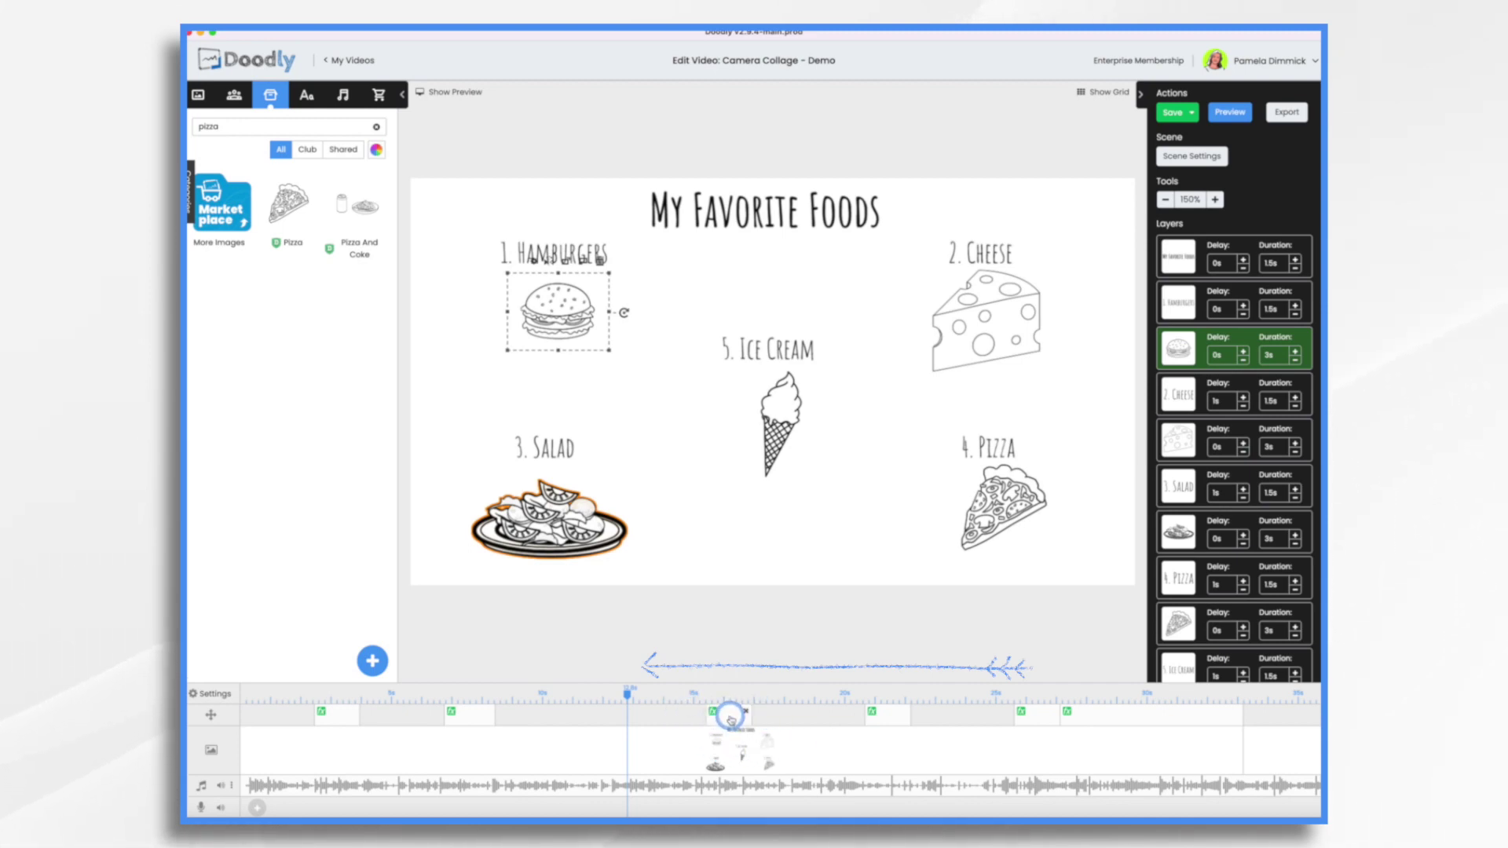
- Drag the next camera move earlier on the timeline and glance at its pan and zoom settings
drag(731, 719, 634, 715)
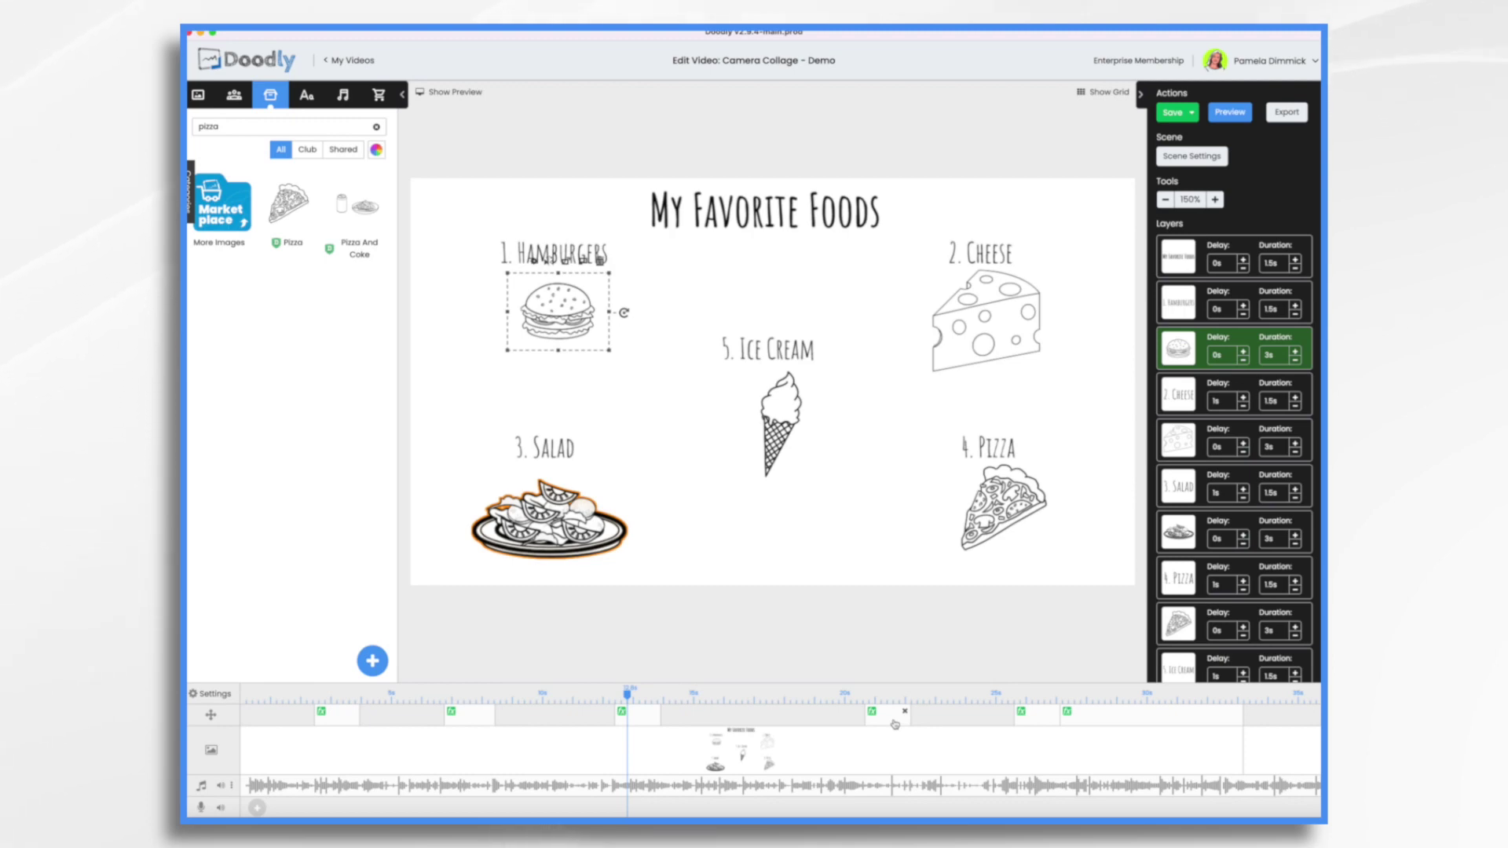
click(893, 721)
click(1021, 573)
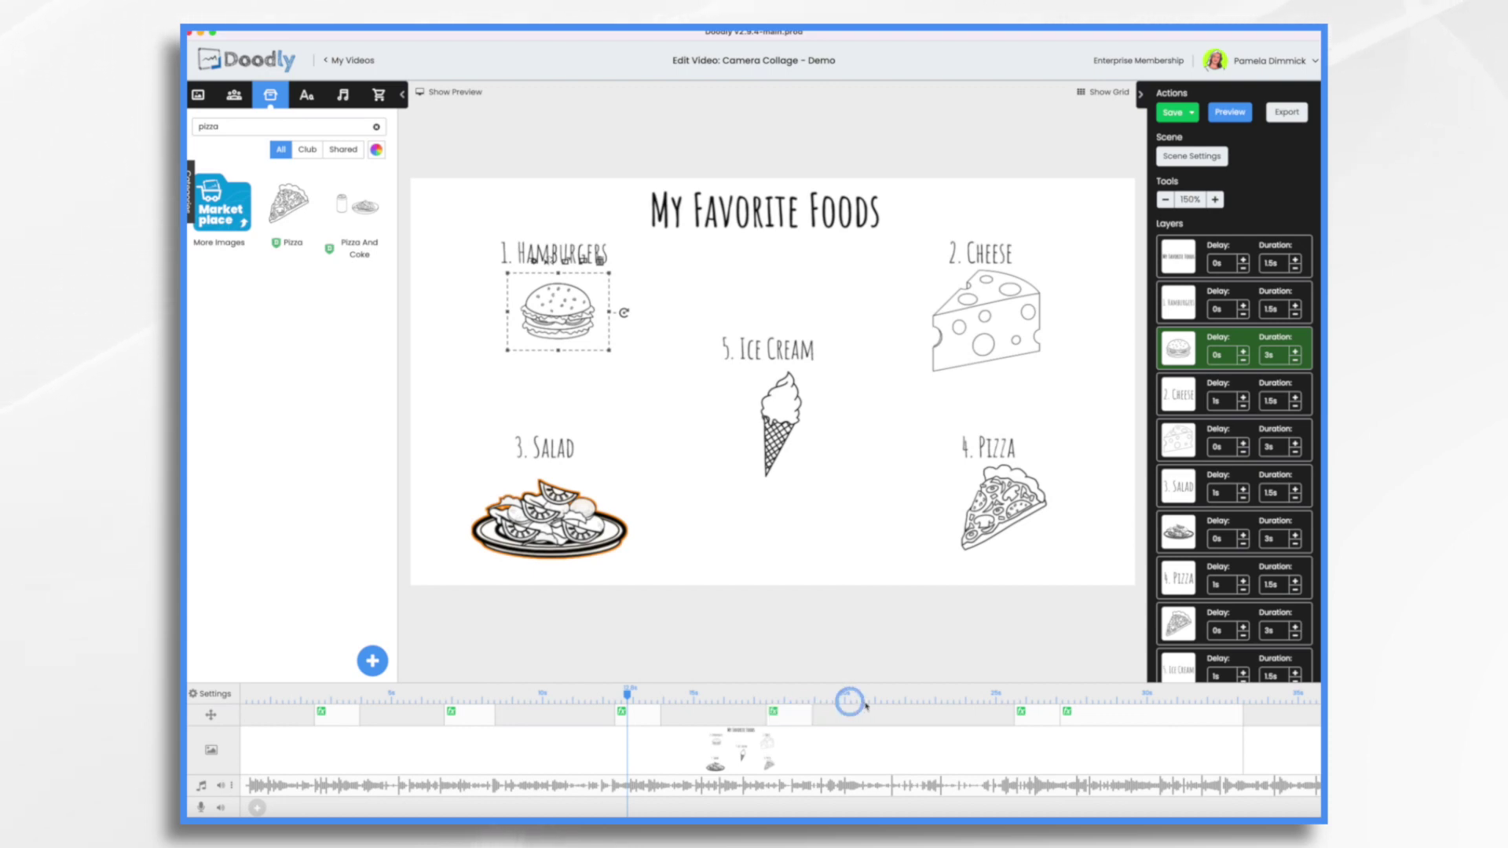
- Shift the following camera moves earlier, including a later block past the visible timeline
mouse_move(1046, 717)
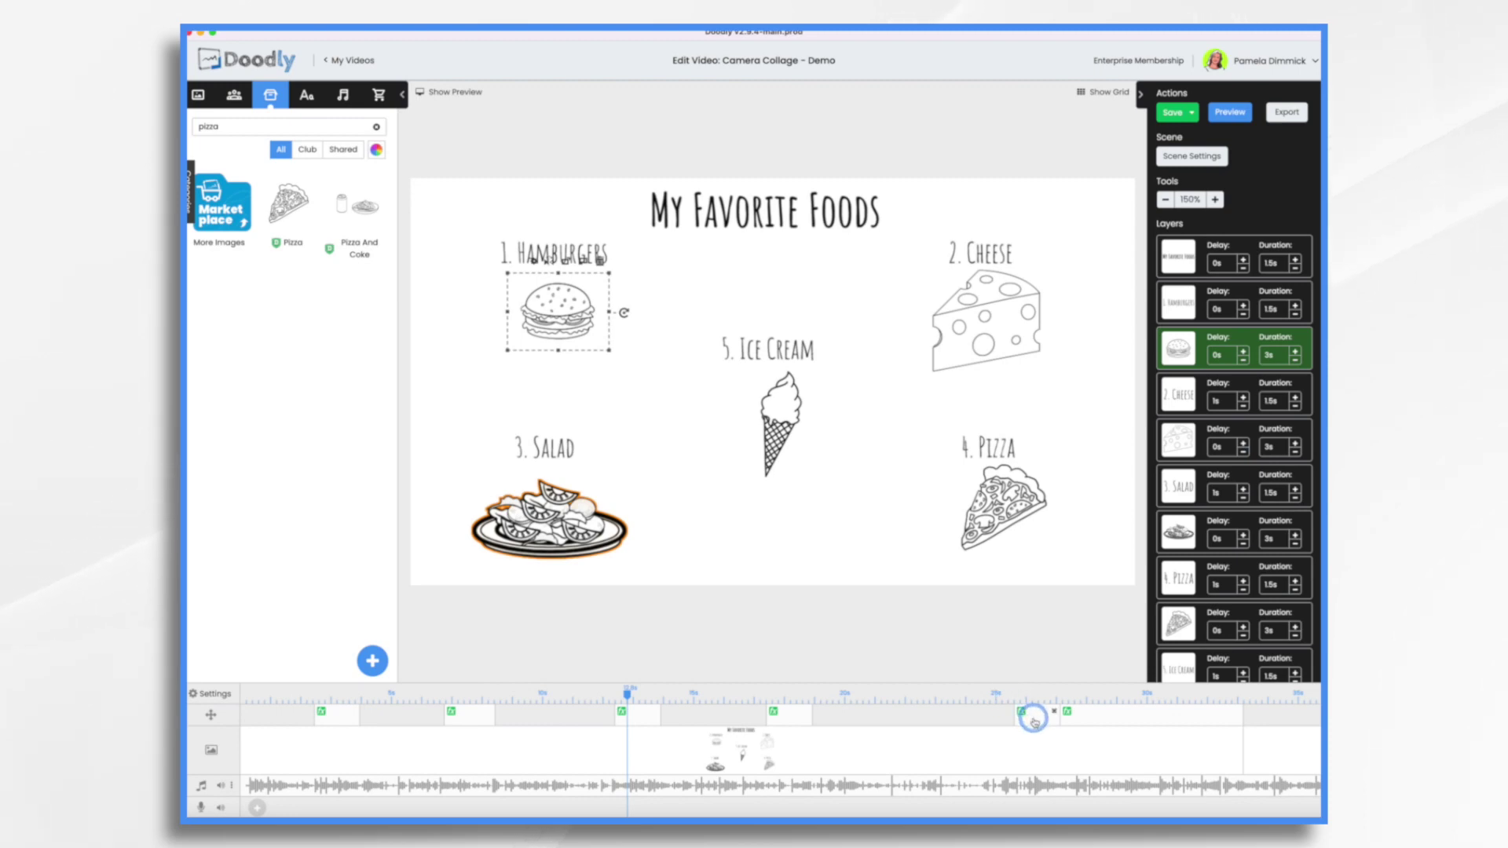
drag(1034, 719, 931, 717)
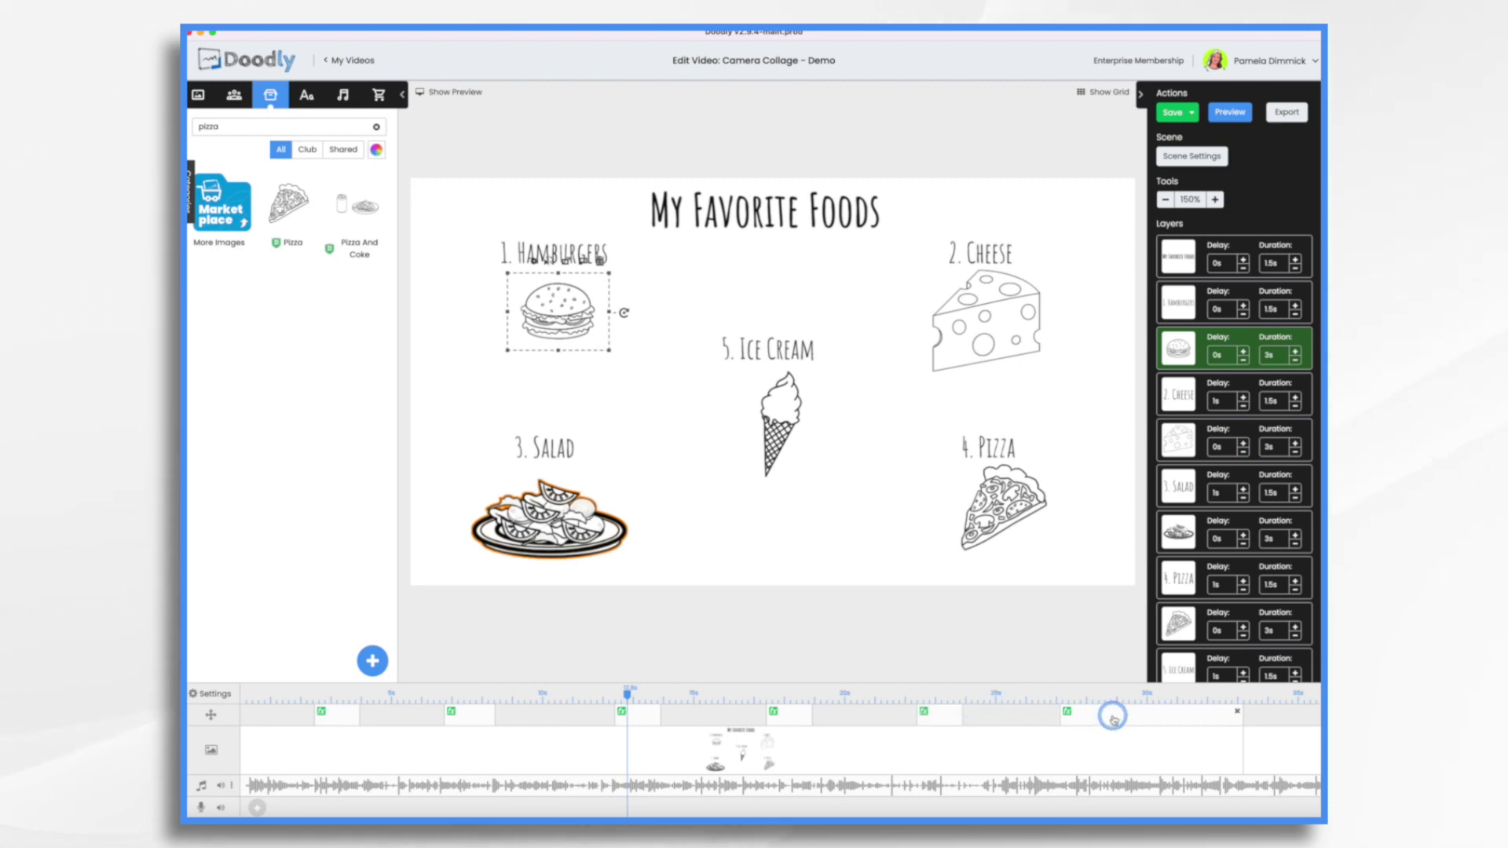
drag(1112, 718, 1076, 717)
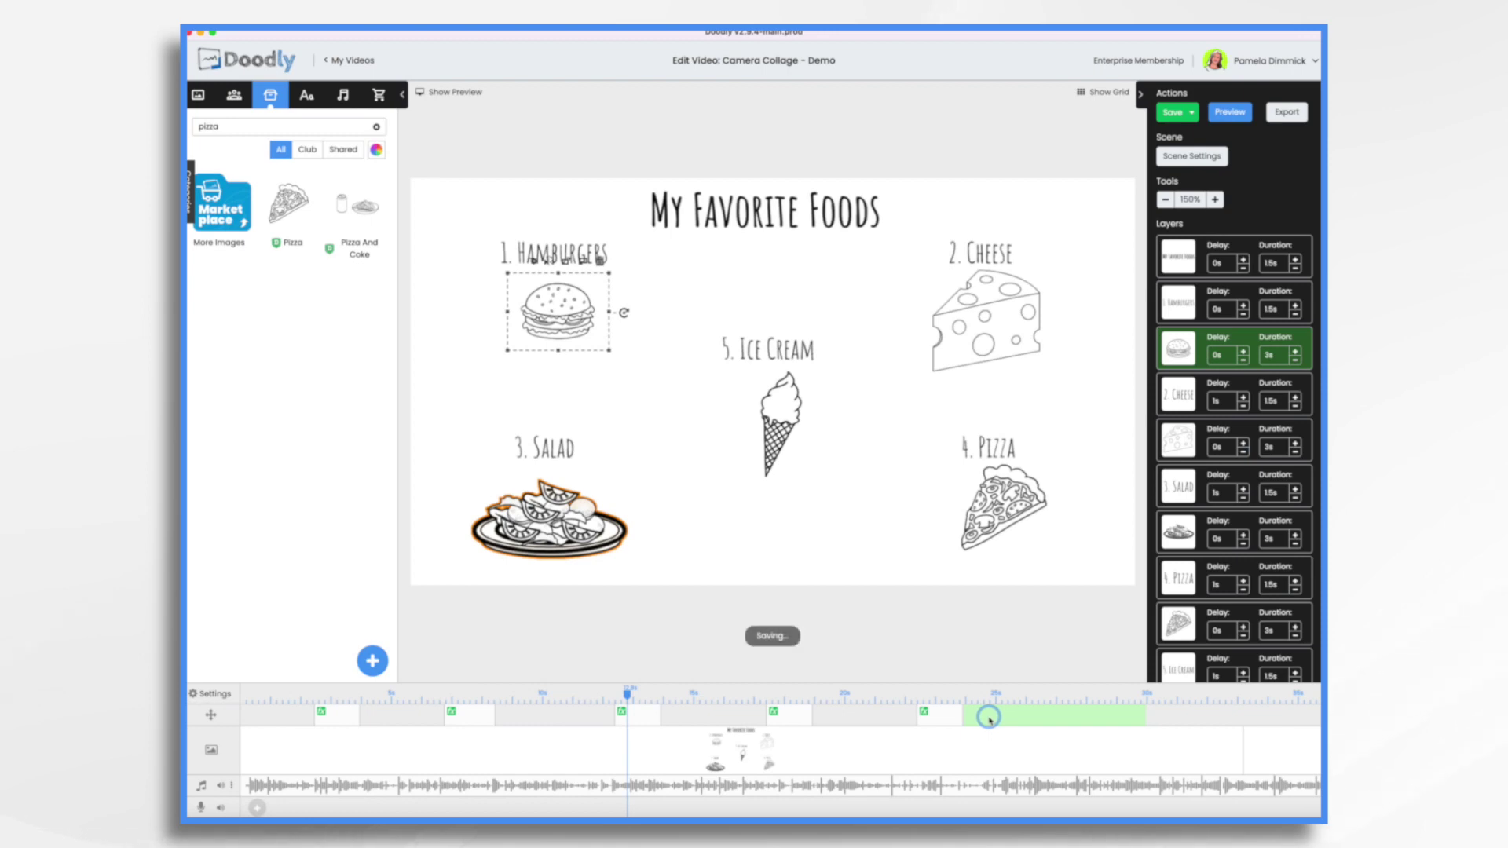
drag(989, 719, 989, 719)
scroll(1138, 717, right, 5)
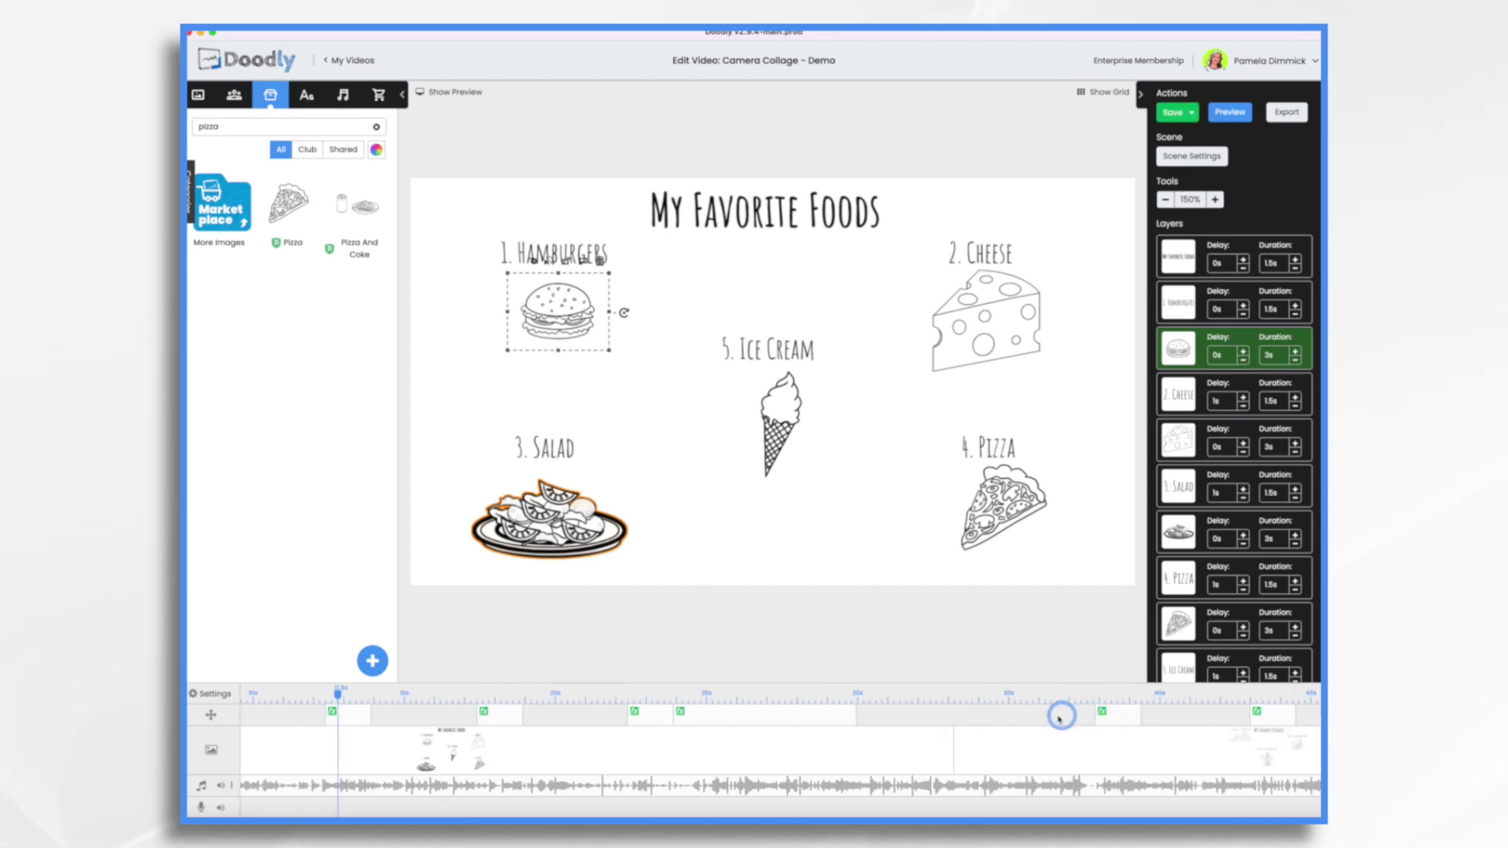
drag(1131, 721, 1035, 713)
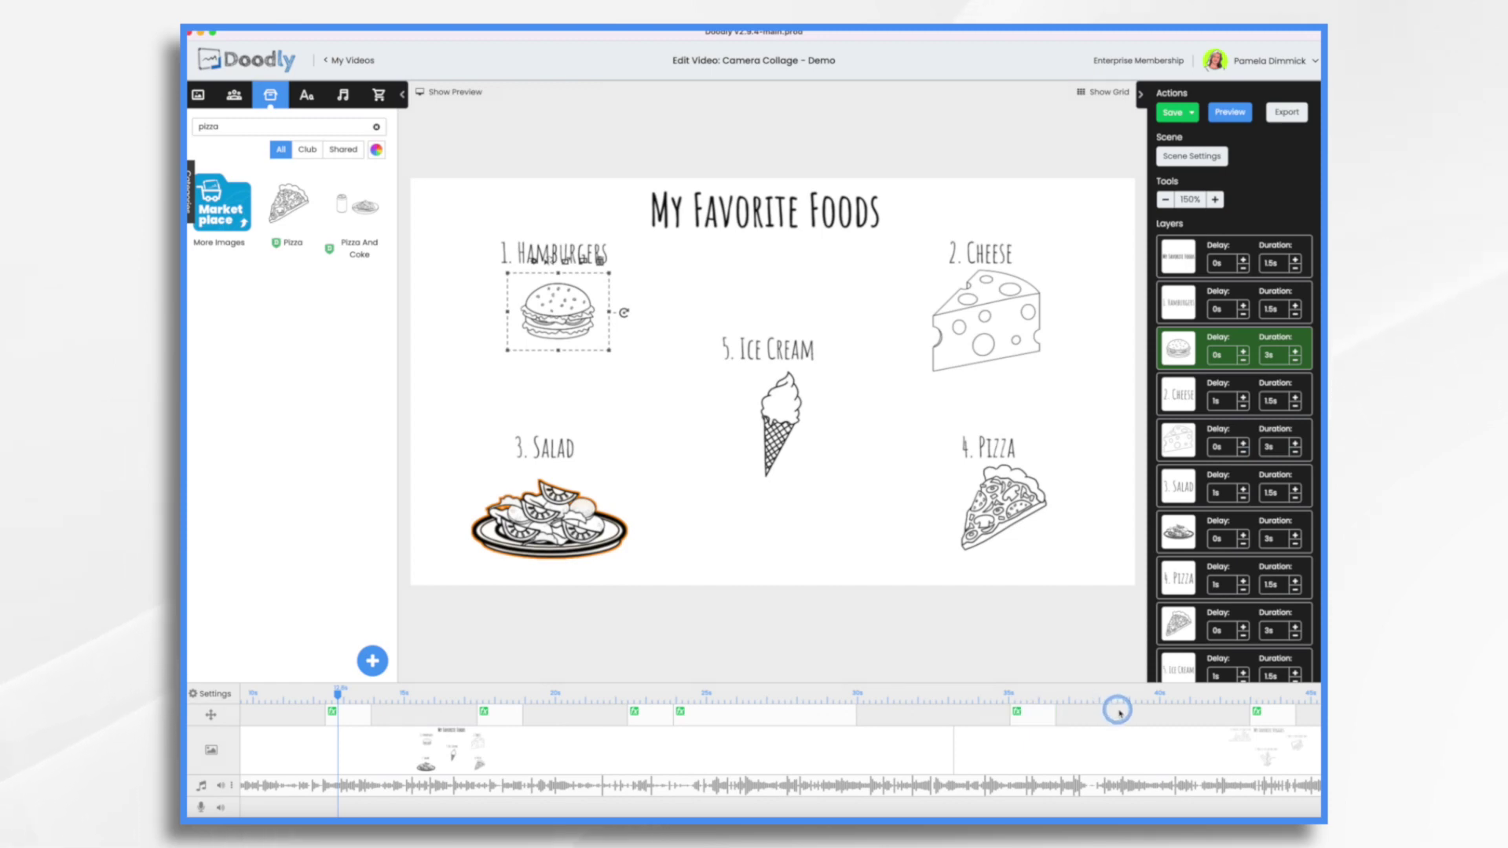
scroll(1081, 733, left, 5)
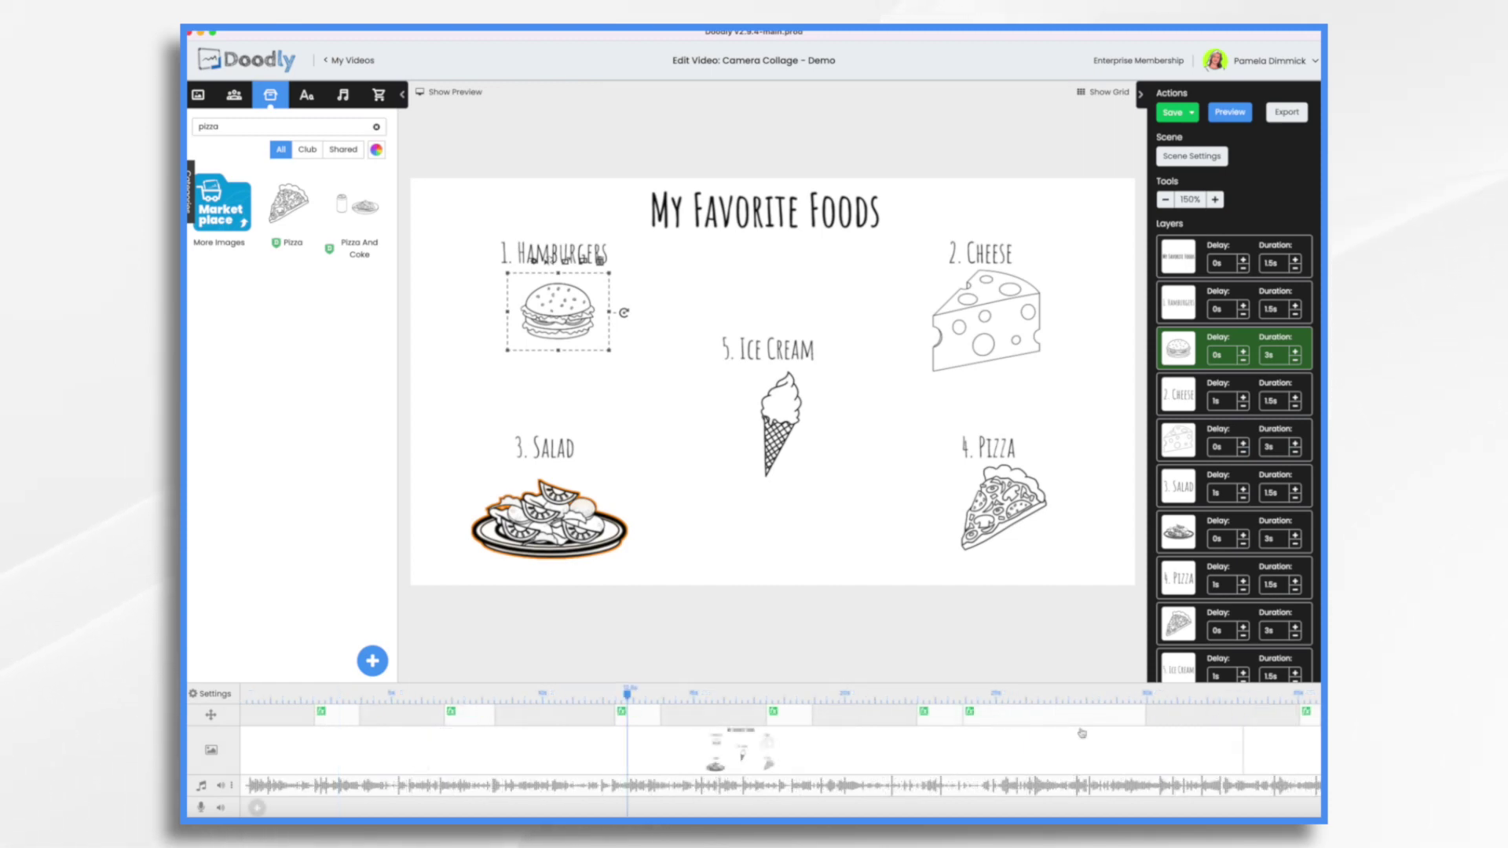